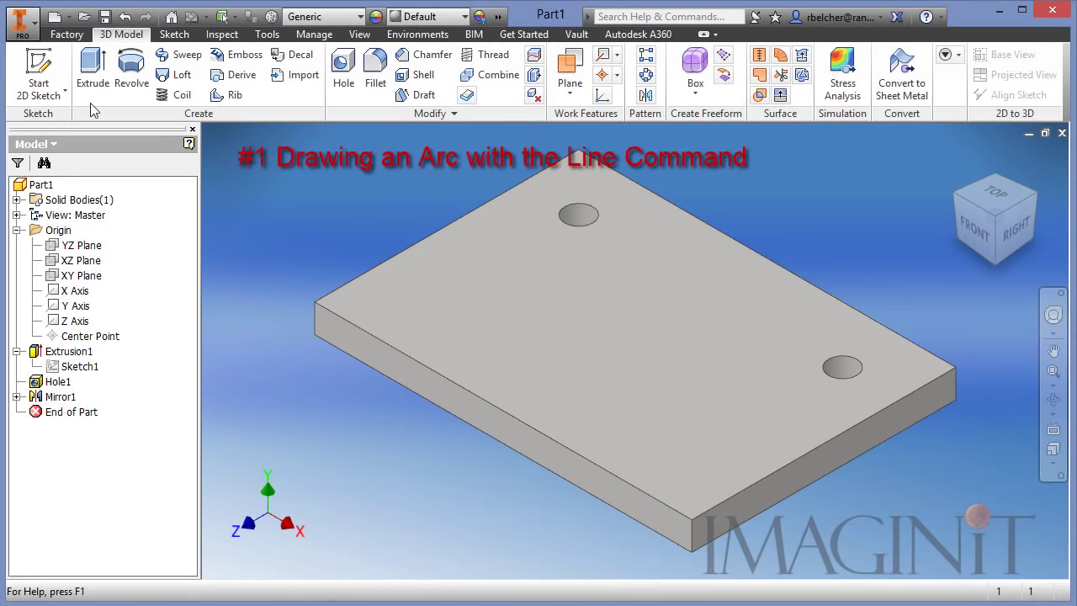
# - Start a sketch on the plate's top face and draw the slot's lower straight edge
pyautogui.click(39, 76)
pyautogui.click(463, 320)
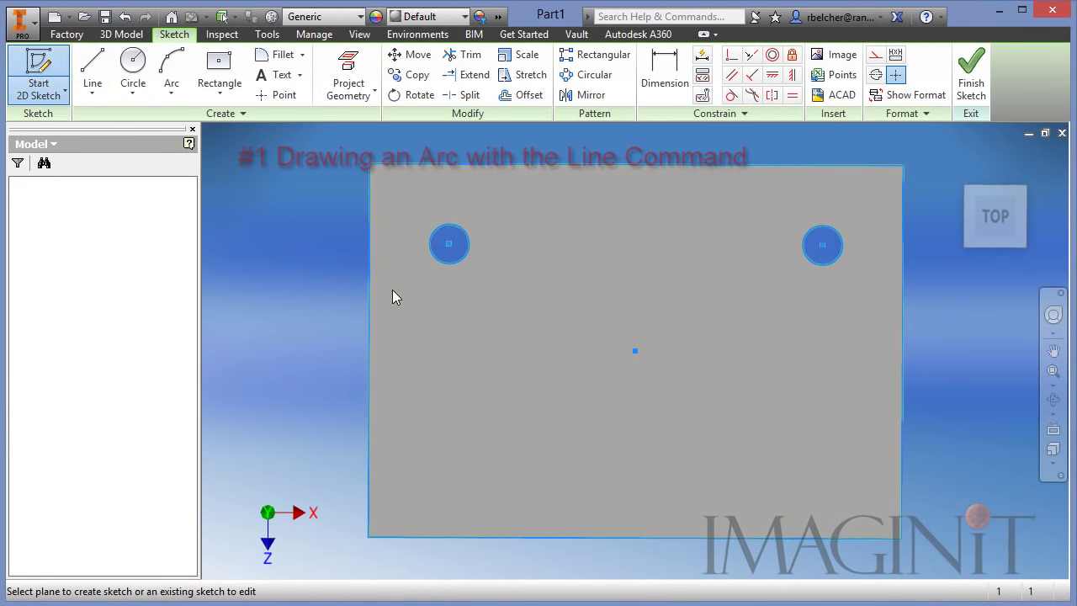
pyautogui.click(94, 67)
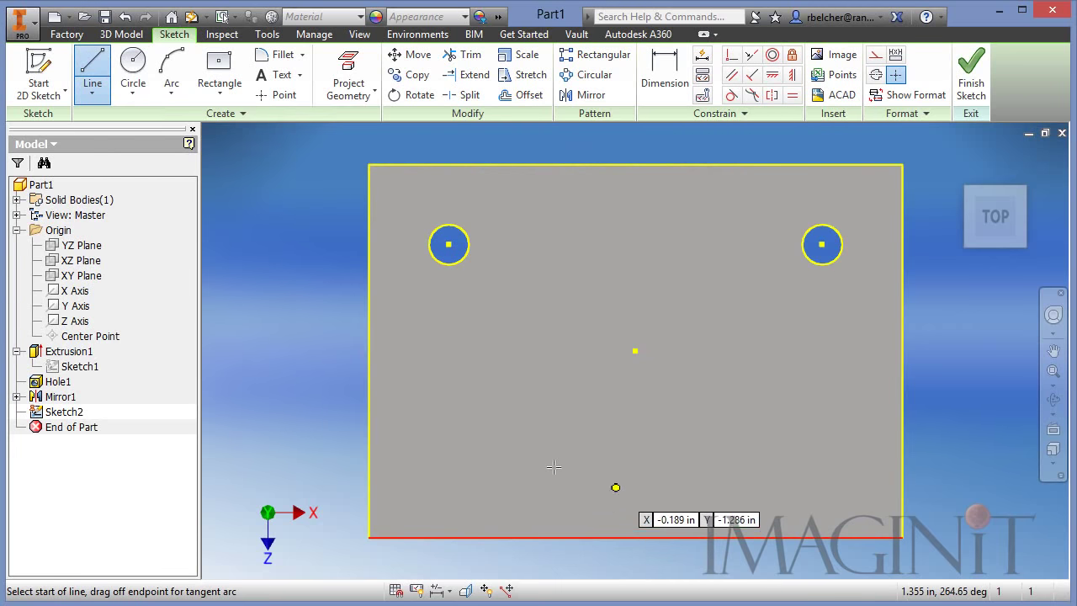
pyautogui.click(501, 477)
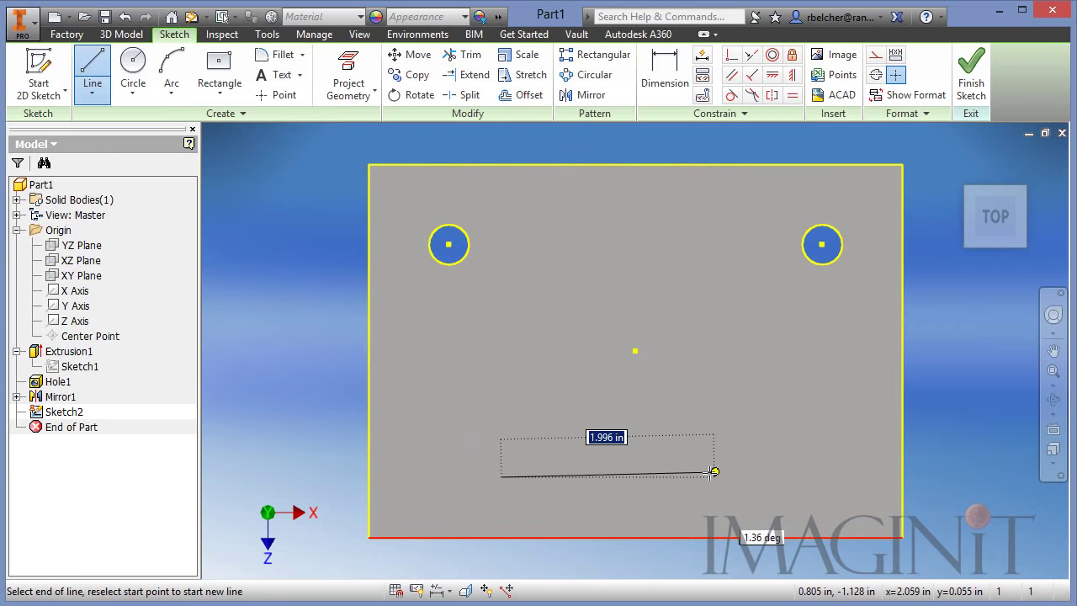
pyautogui.click(718, 477)
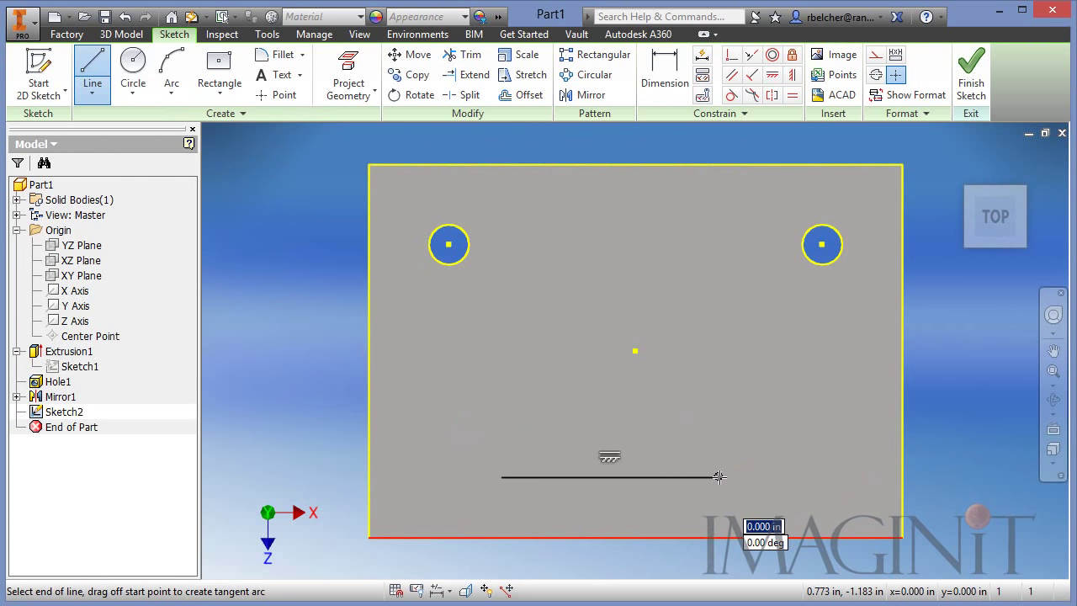
# - Add the right tangent arc, upper straight edge and left tangent arc to close the slot
pyautogui.moveTo(720, 478); pyautogui.dragTo(819, 478)
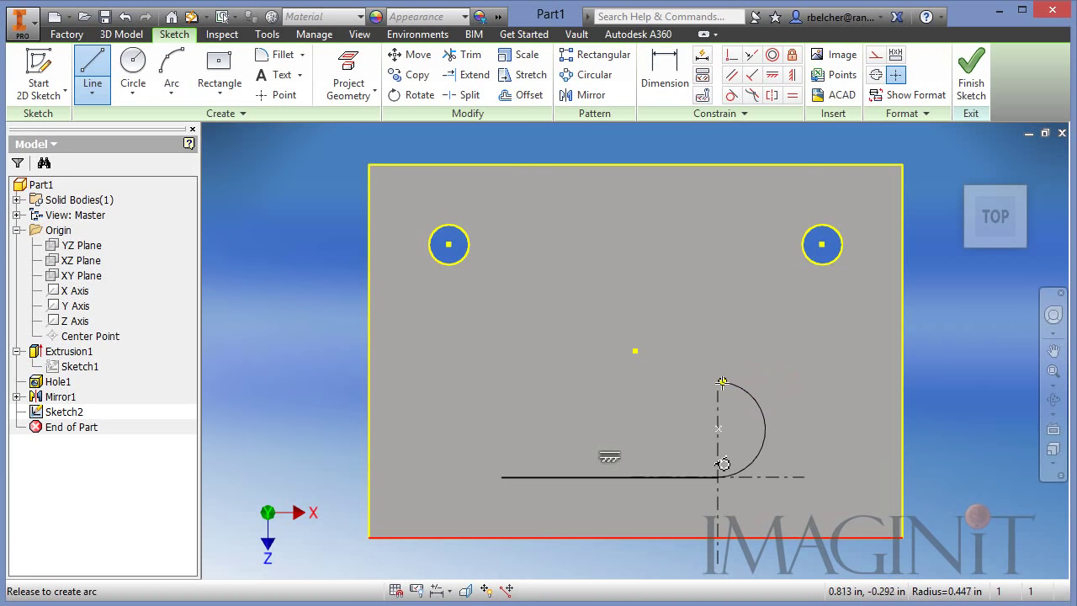
pyautogui.moveTo(717, 416); pyautogui.dragTo(717, 415)
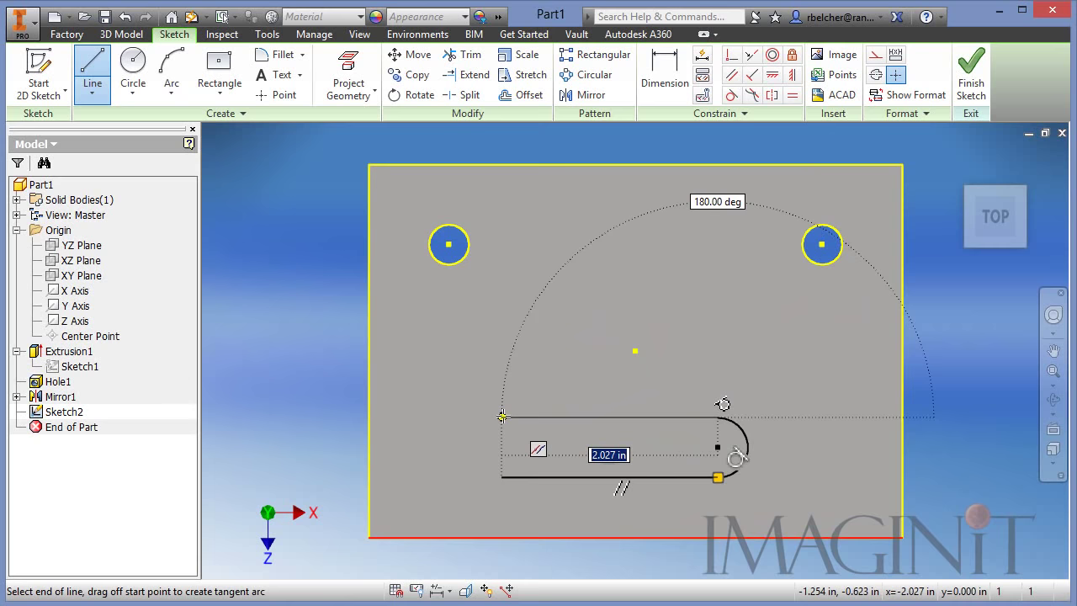
pyautogui.click(502, 416)
pyautogui.moveTo(502, 416); pyautogui.dragTo(392, 434)
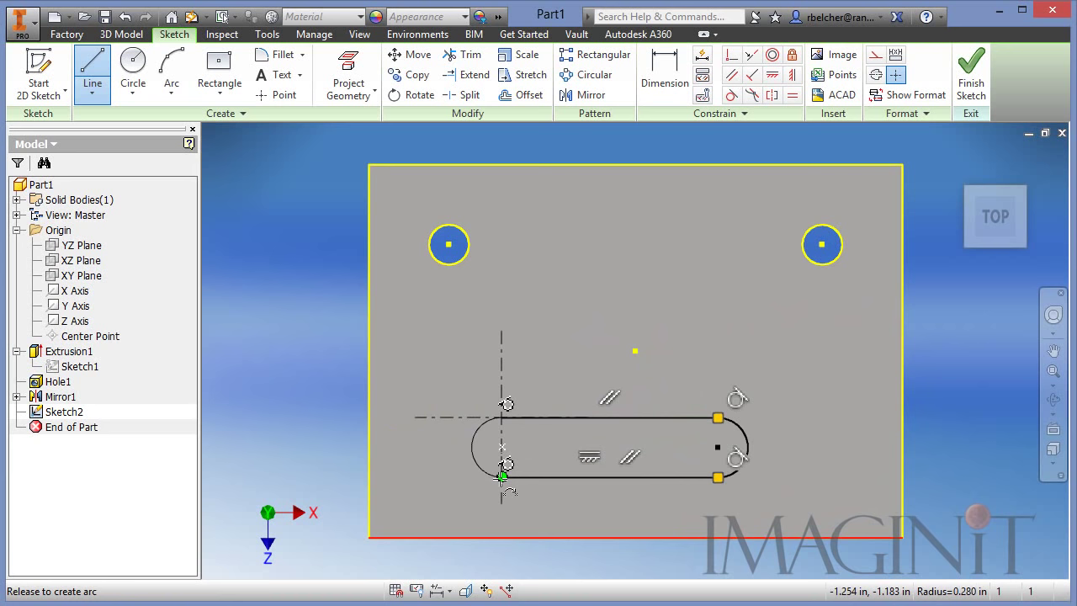
pyautogui.moveTo(503, 476); pyautogui.dragTo(502, 477)
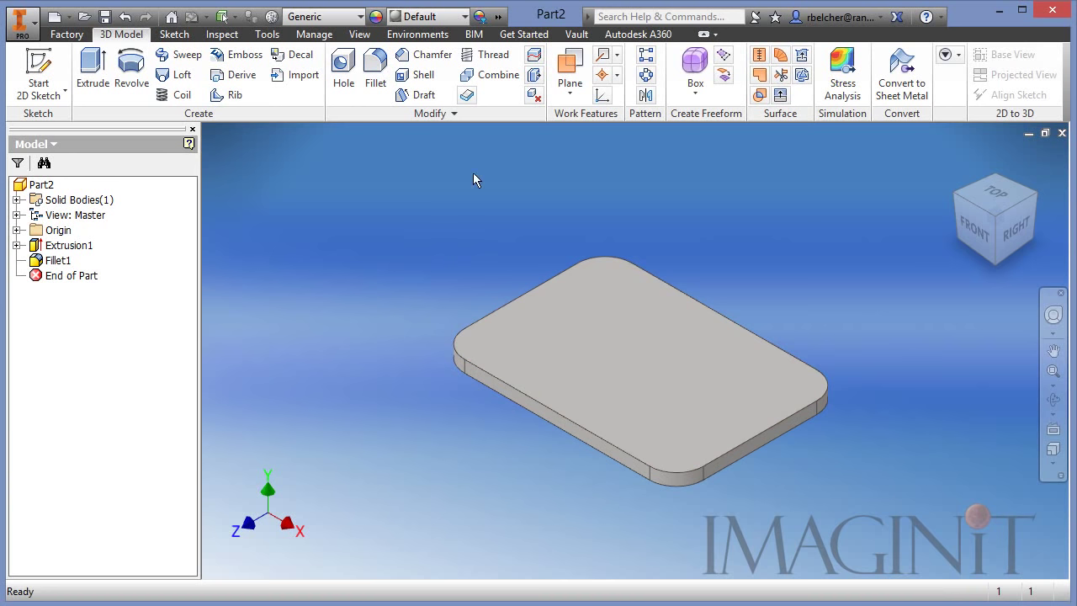
# - Sketch a circle centred on the origin on a work plane offset above the top face
pyautogui.click(33, 65)
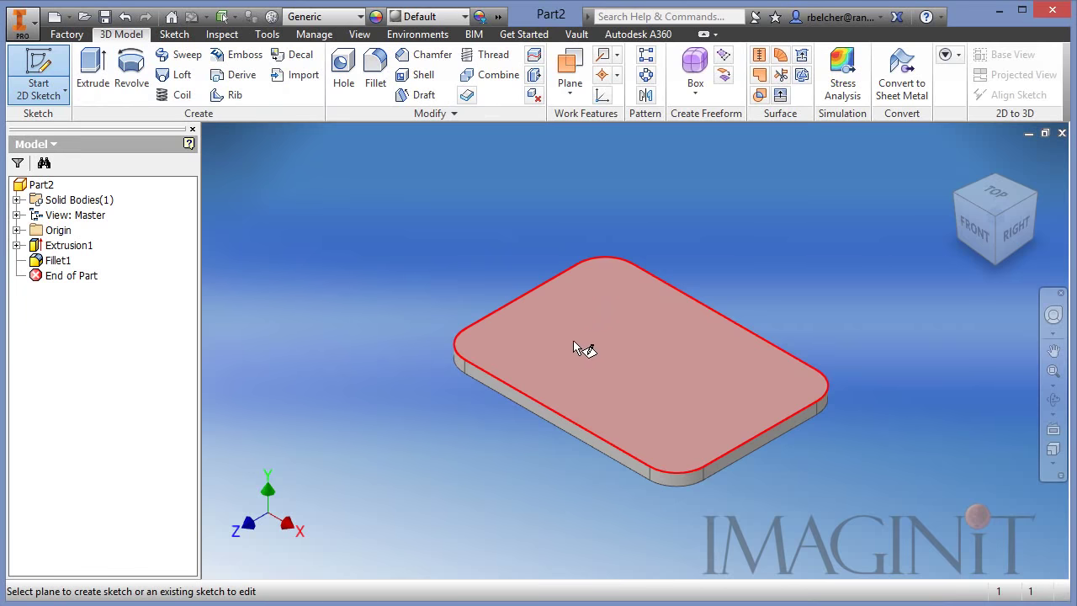
pyautogui.moveTo(569, 347); pyautogui.dragTo(569, 204)
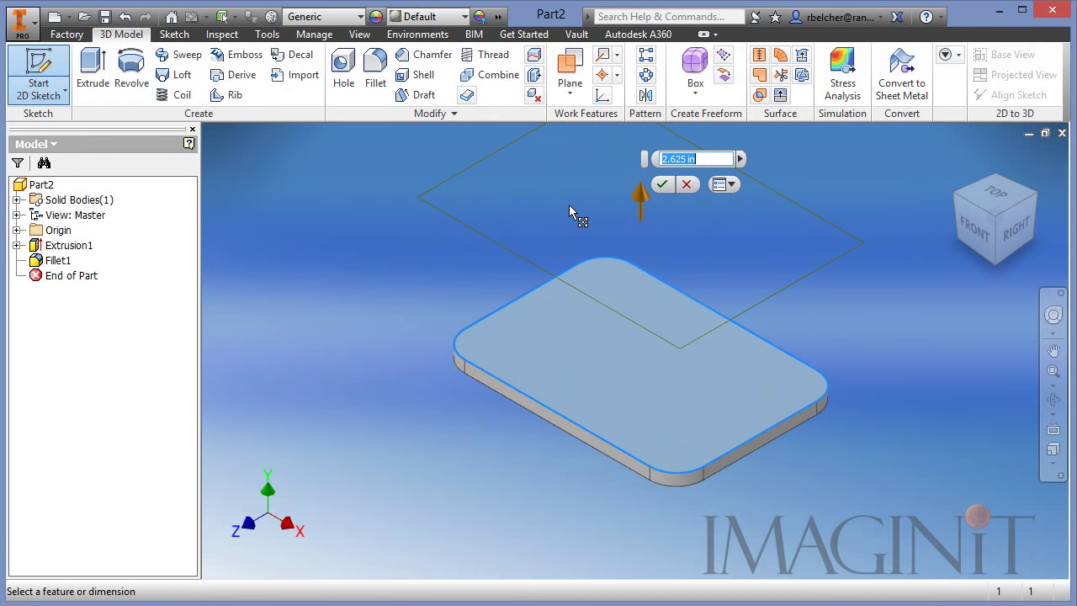
pyautogui.click(663, 192)
pyautogui.press('s')
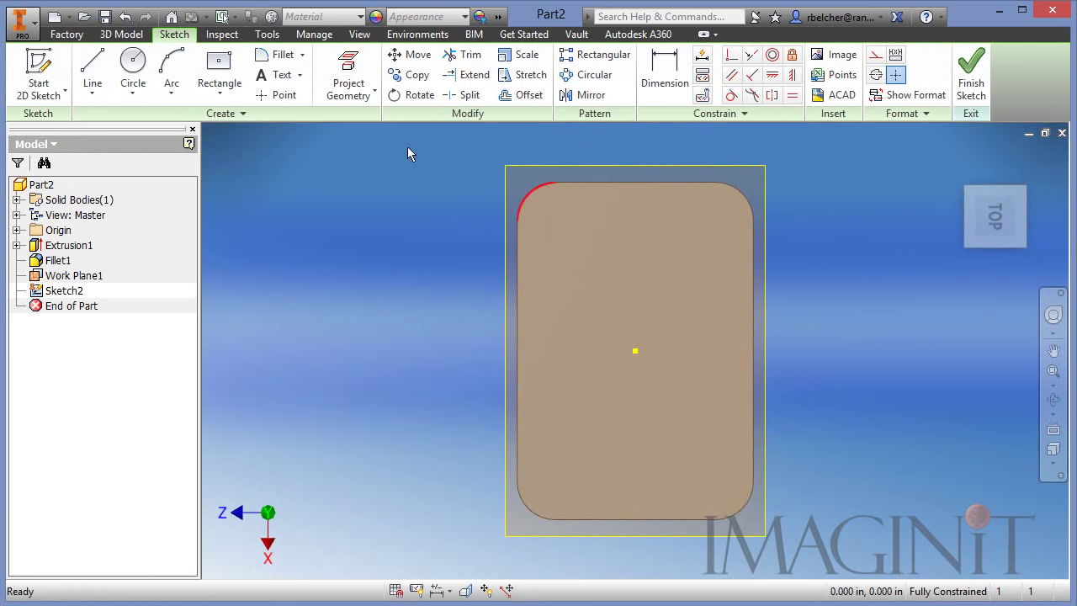
pyautogui.click(636, 350)
pyautogui.click(689, 291)
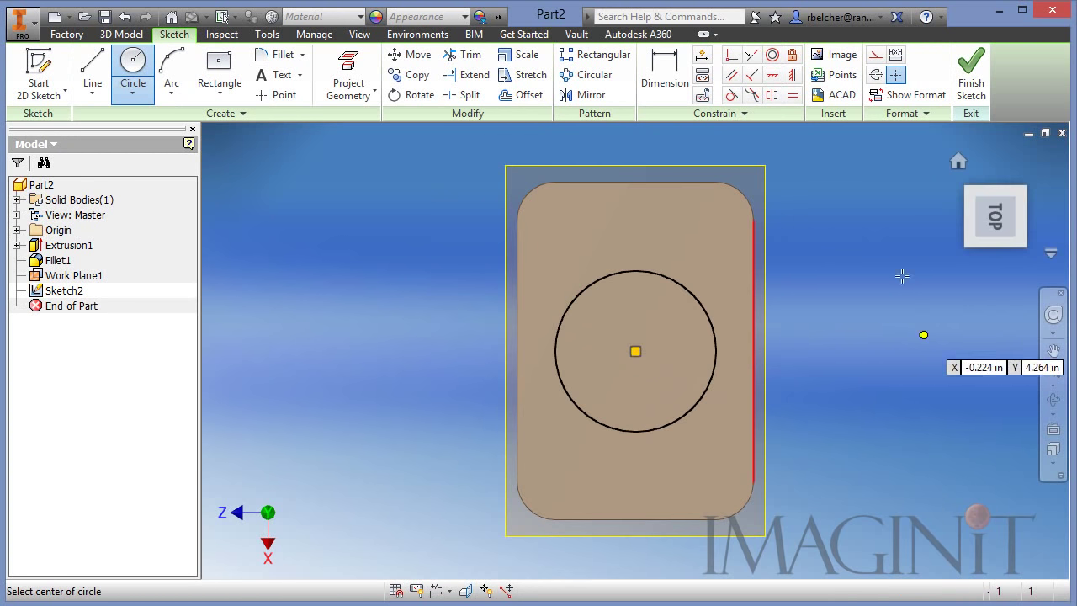
pyautogui.click(971, 74)
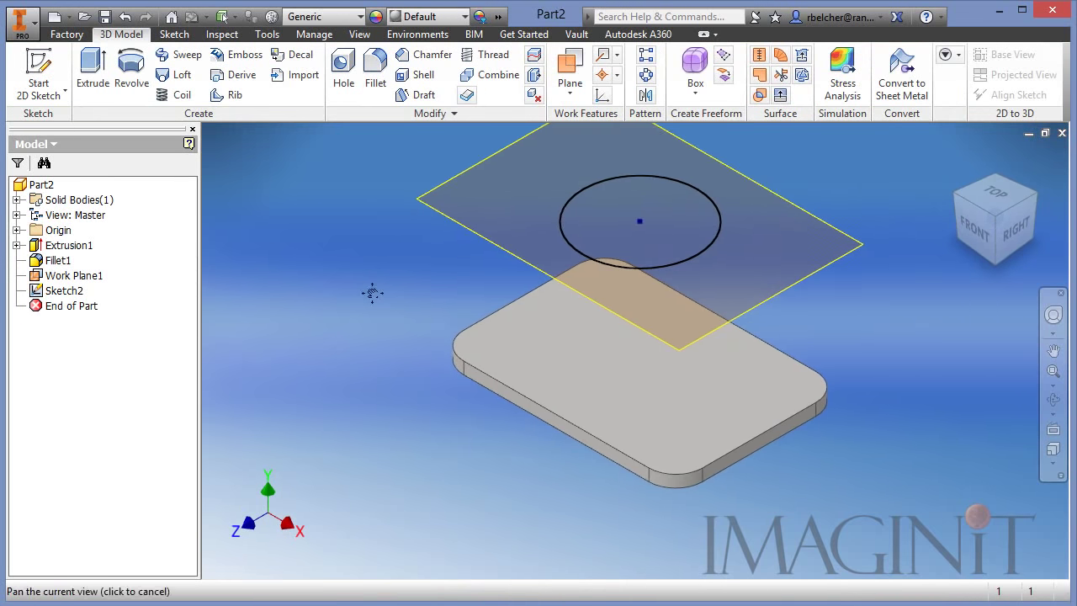
# - Loft from the plate's top edges up to the circle
pyautogui.click(178, 75)
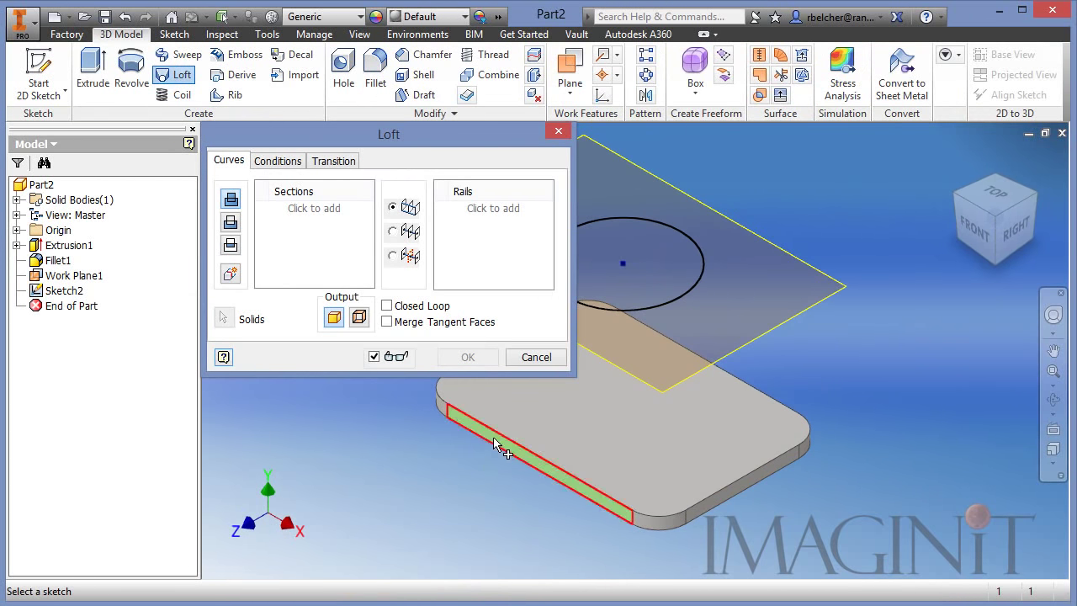
pyautogui.click(637, 333)
pyautogui.click(640, 310)
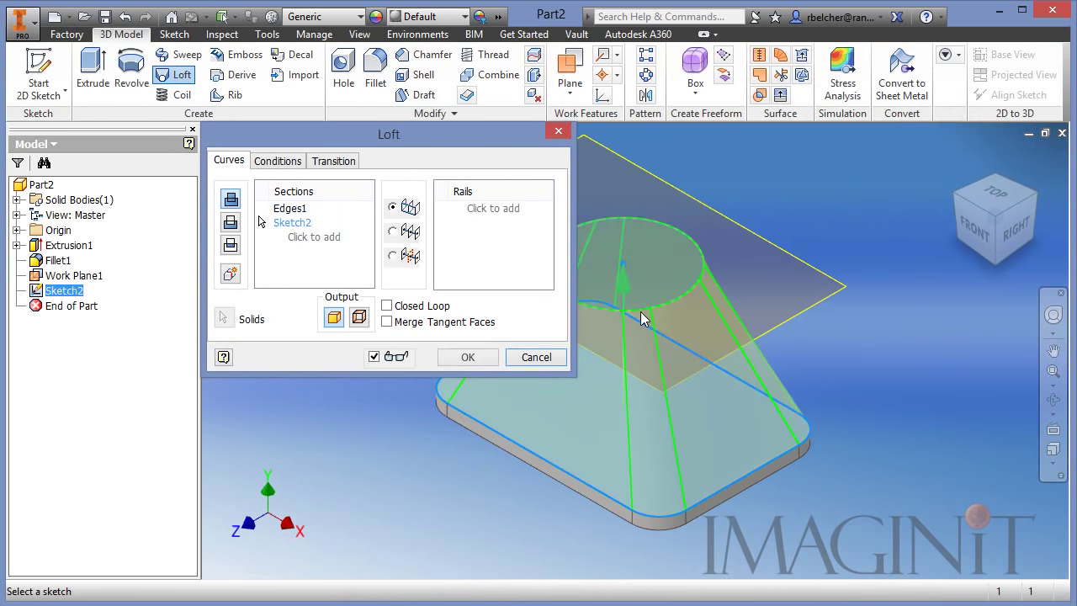
pyautogui.click(470, 358)
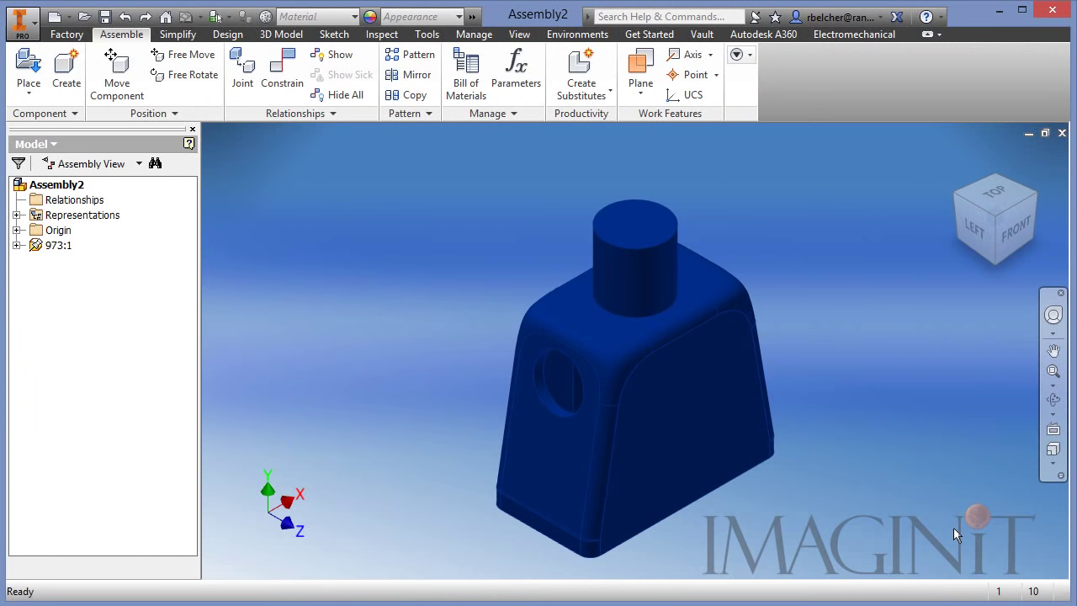
# - Place the nine Figure part files, 970.ipt onward, and remove the duplicate torso 973:2
pyautogui.scroll(-5, 954, 527)
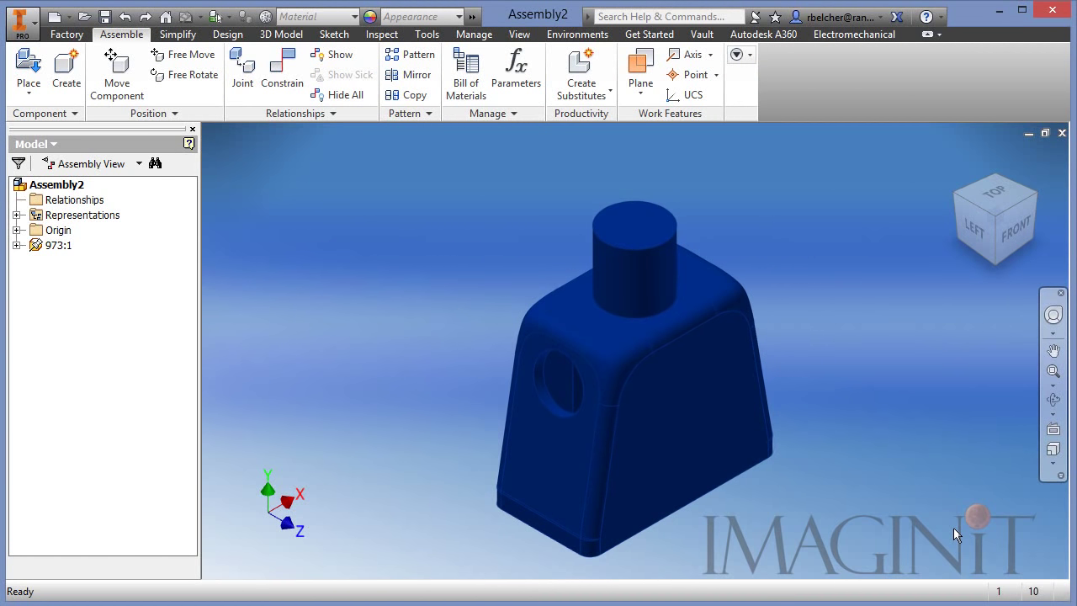
pyautogui.click(29, 70)
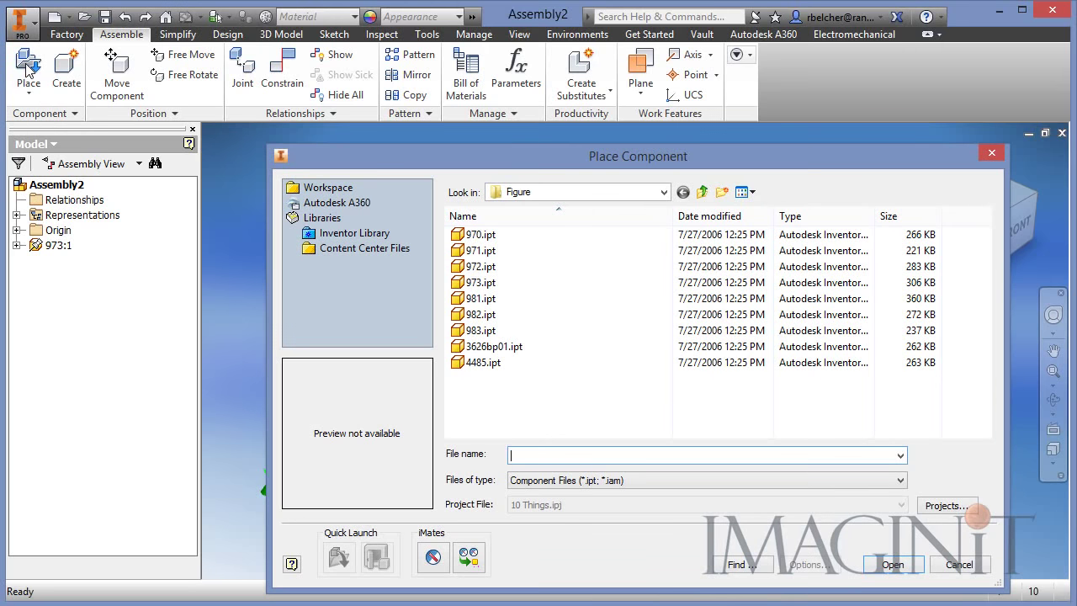
pyautogui.click(480, 235)
pyautogui.keyDown('shift'); pyautogui.click(478, 362); pyautogui.keyUp('shift')
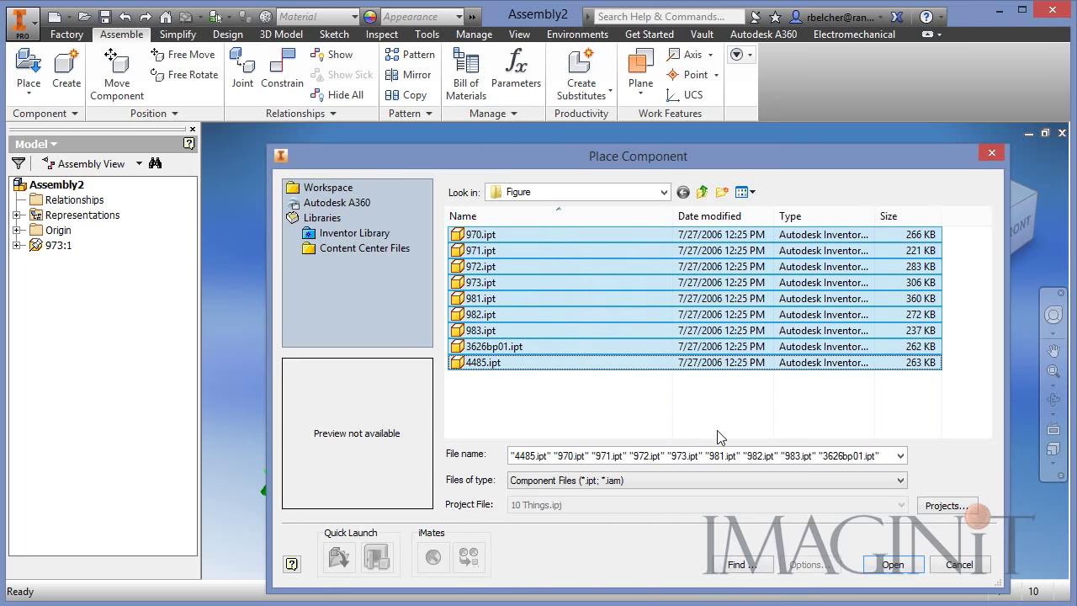
pyautogui.click(894, 565)
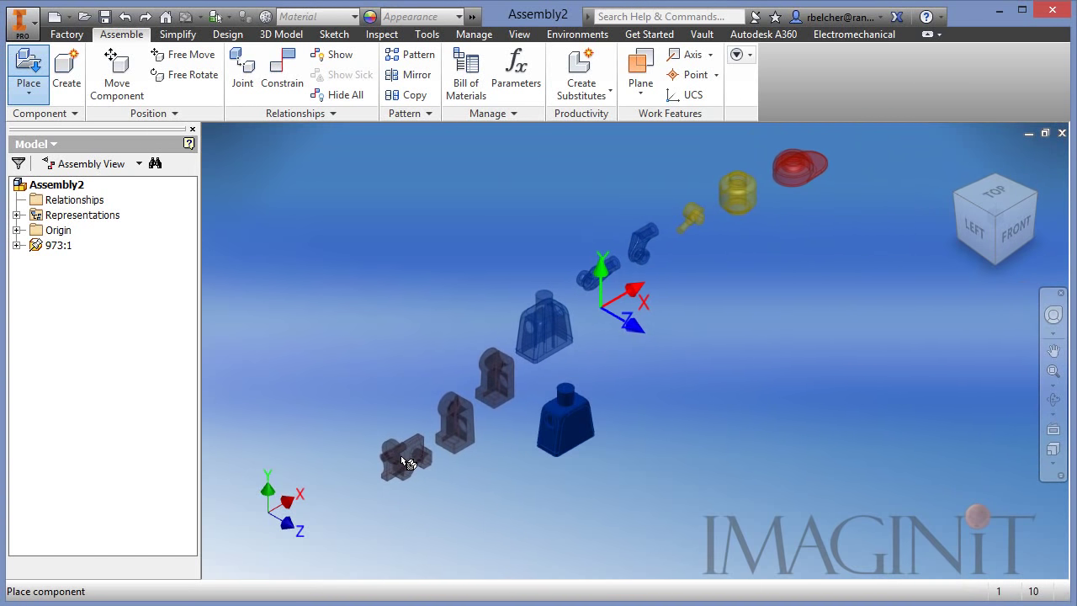
pyautogui.click(393, 450)
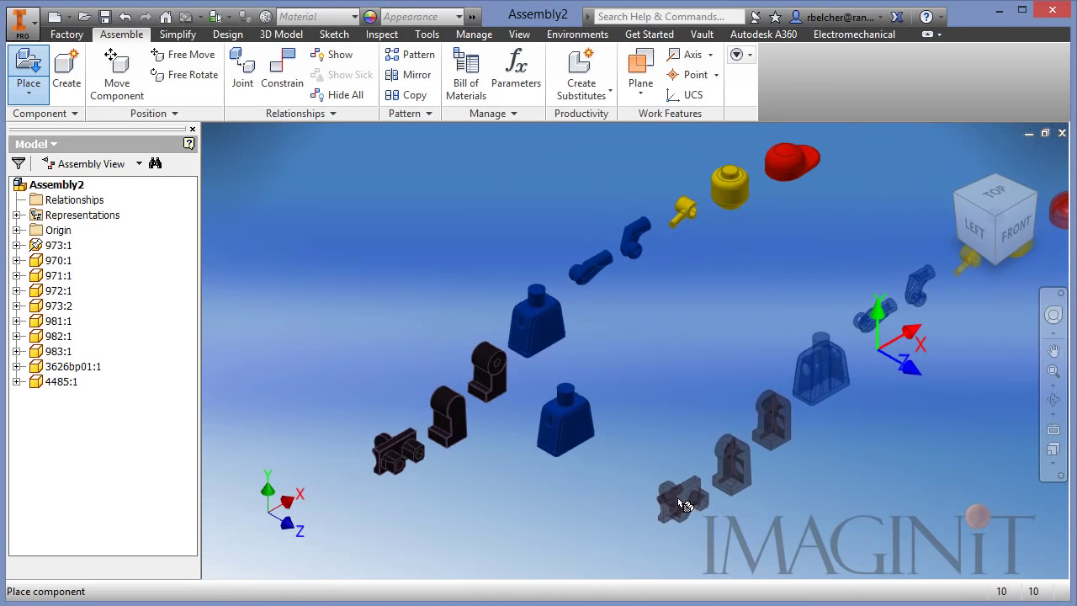
pyautogui.rightClick(678, 497)
pyautogui.click(740, 497)
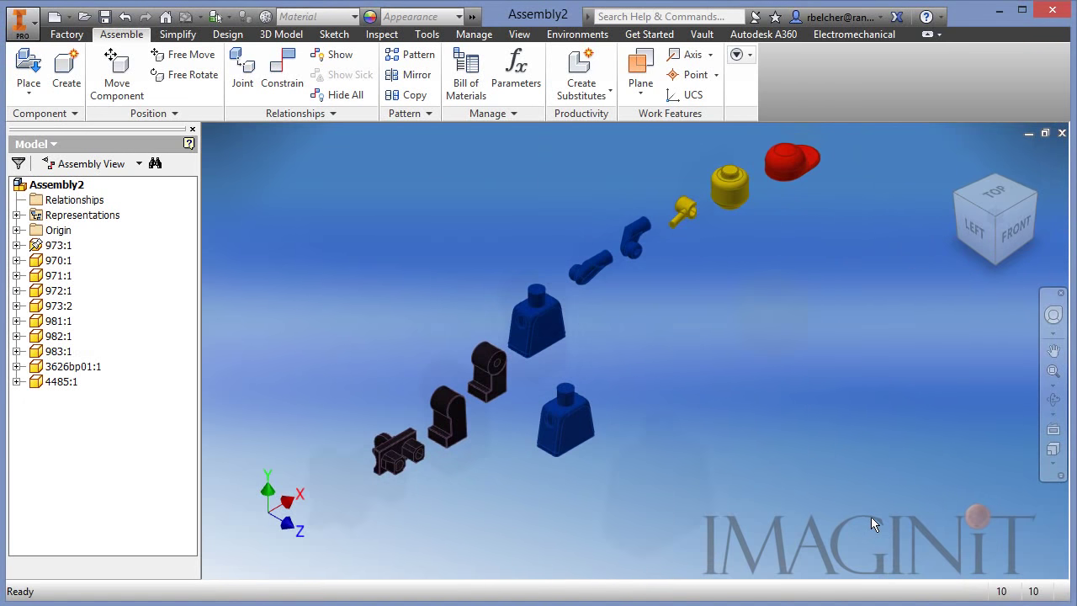
pyautogui.hotkey('ctrl', 'z')
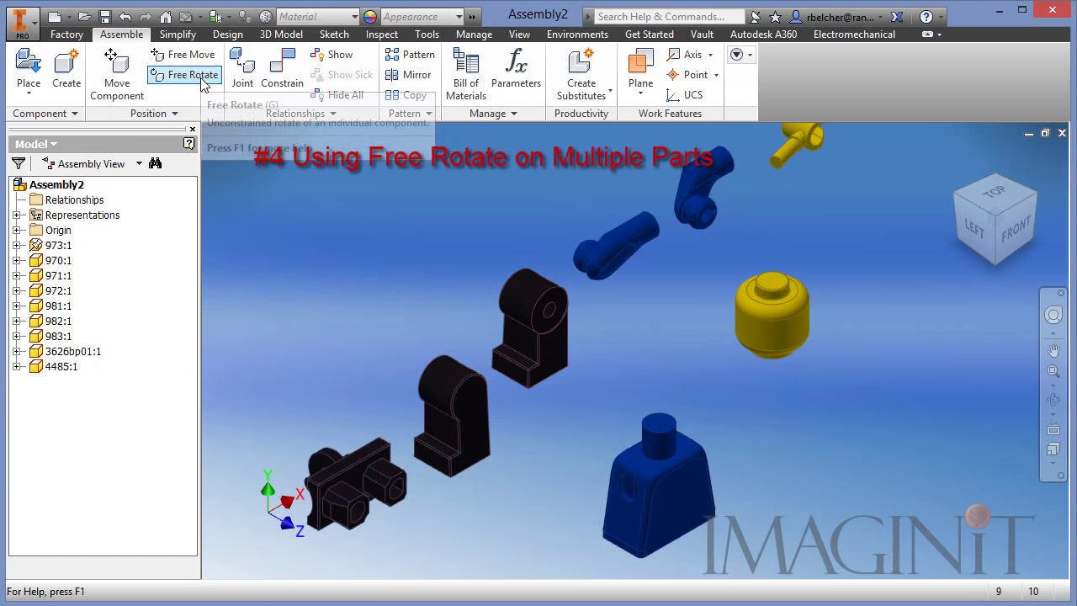
# - Free-rotate the yellow head alone to show its face
pyautogui.click(789, 344)
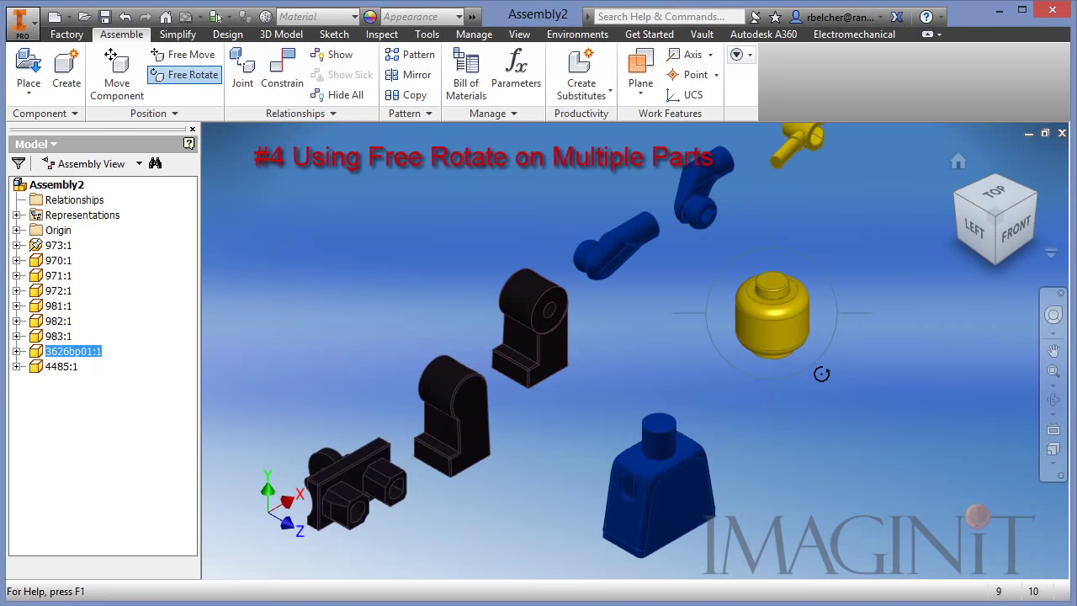
pyautogui.moveTo(814, 342); pyautogui.dragTo(764, 349)
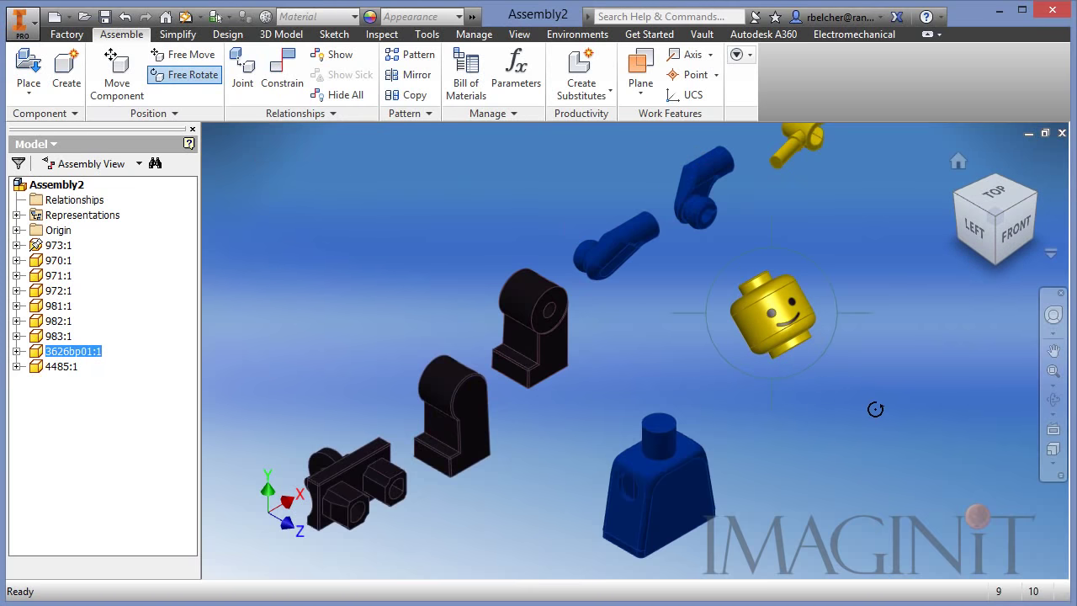
pyautogui.click(734, 368)
pyautogui.press('Escape')
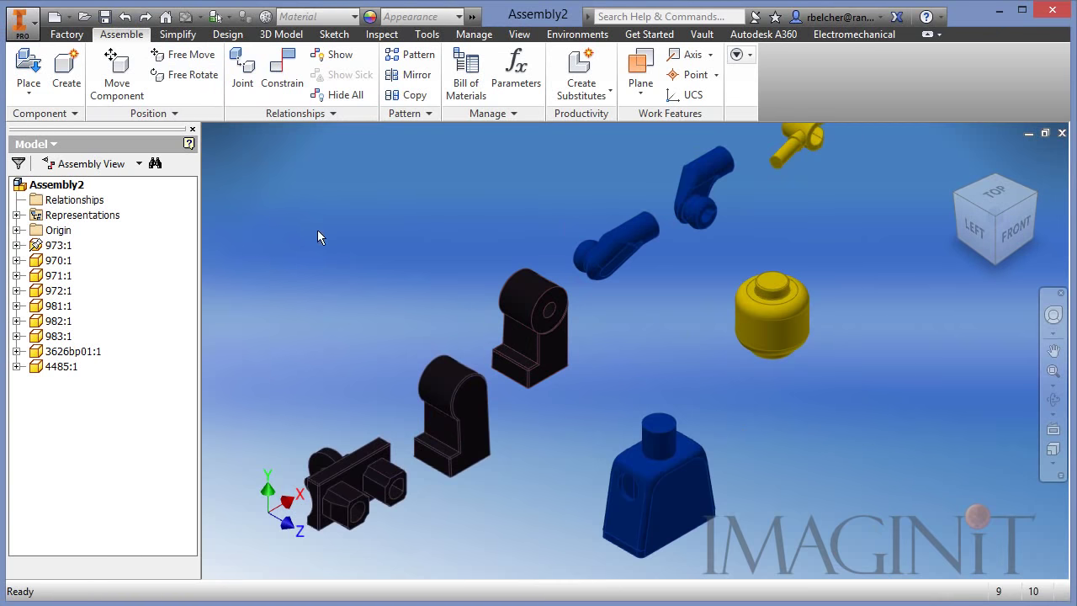
# - Select the head with 972:1, 971:1 and 970:1 and free-rotate them as a group
pyautogui.click(781, 321)
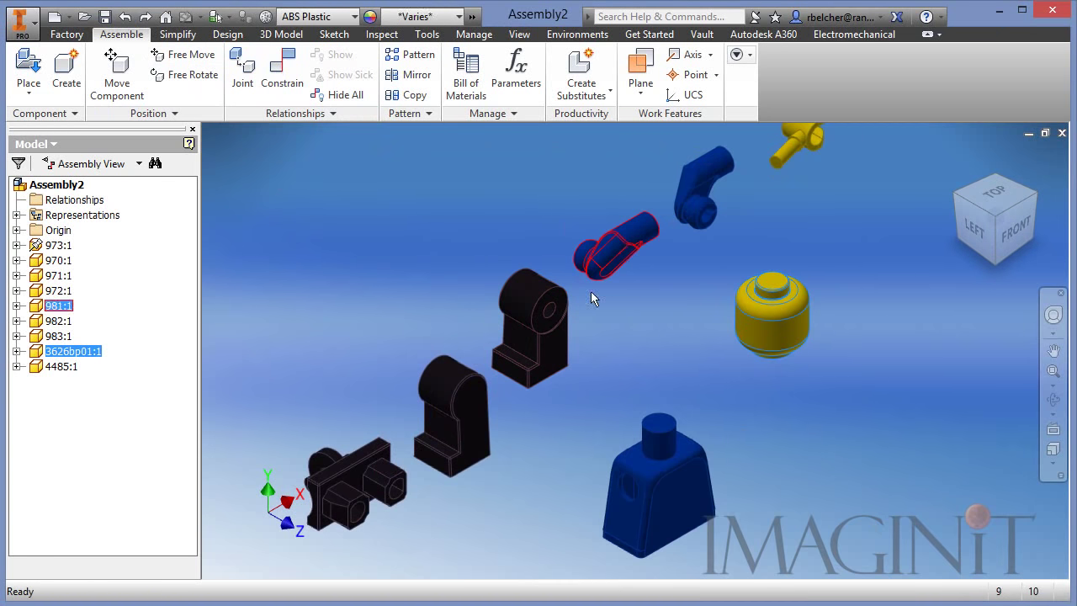
pyautogui.keyDown('ctrl'); pyautogui.click(553, 329); pyautogui.keyUp('ctrl')
pyautogui.keyDown('ctrl'); pyautogui.click(475, 412); pyautogui.keyUp('ctrl')
pyautogui.keyDown('ctrl'); pyautogui.click(354, 480); pyautogui.keyUp('ctrl')
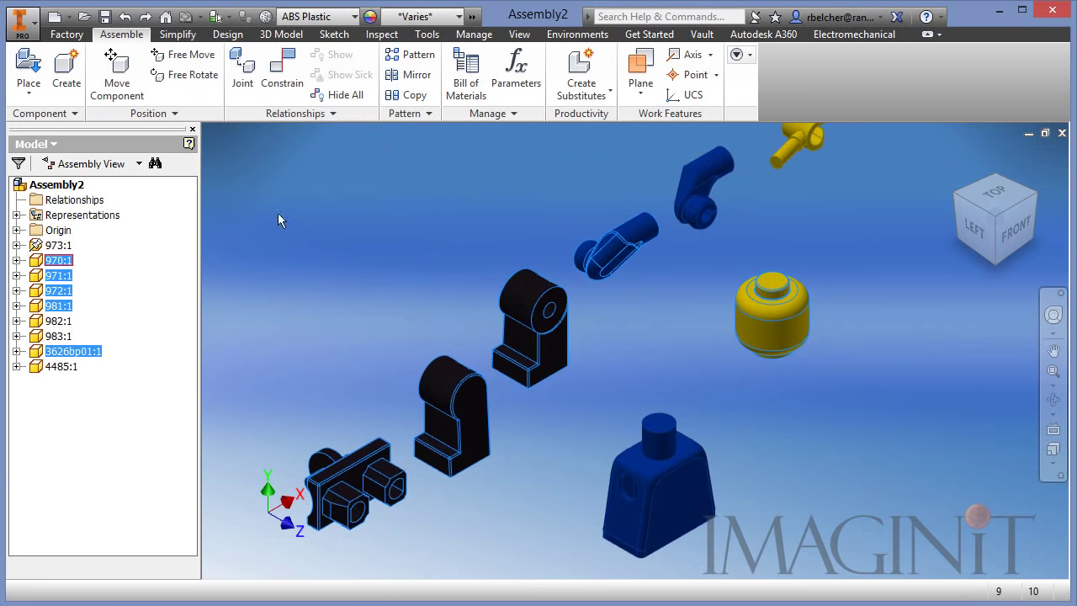
pyautogui.click(192, 76)
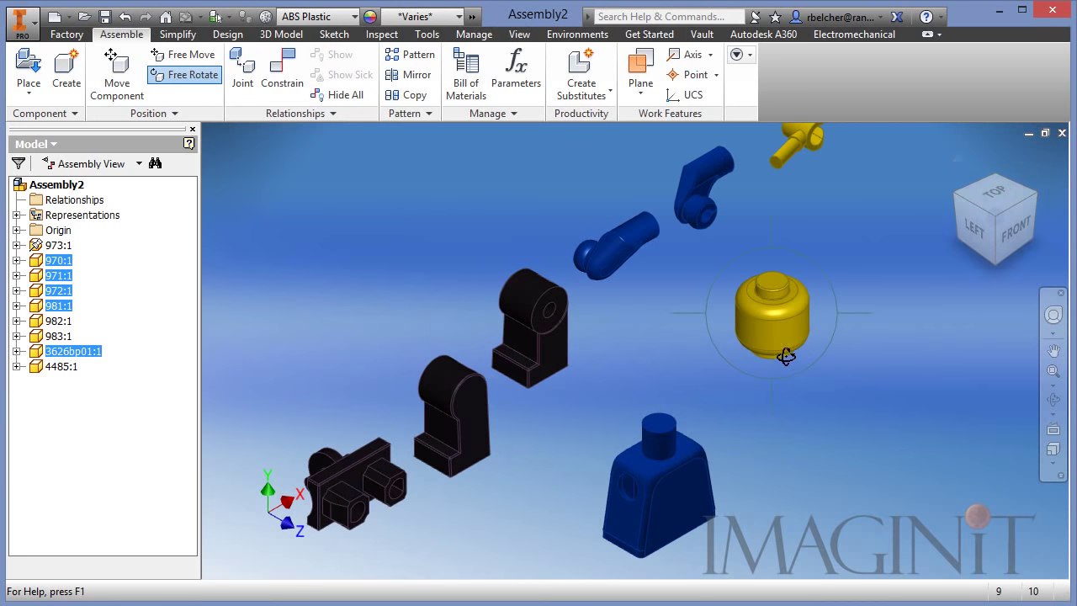
pyautogui.moveTo(793, 344); pyautogui.dragTo(654, 361)
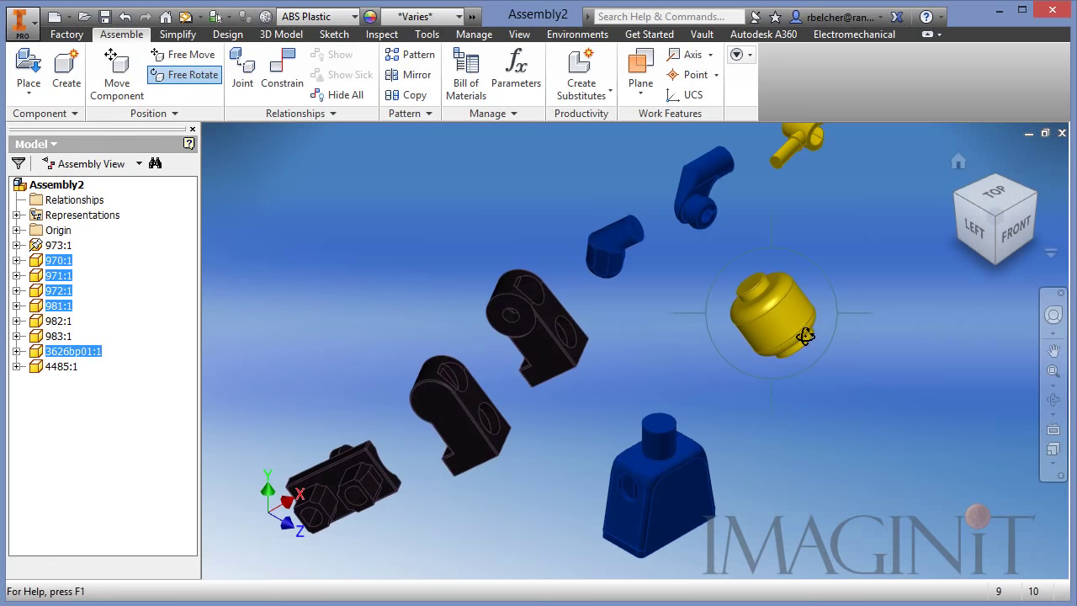
pyautogui.moveTo(805, 336); pyautogui.dragTo(887, 375)
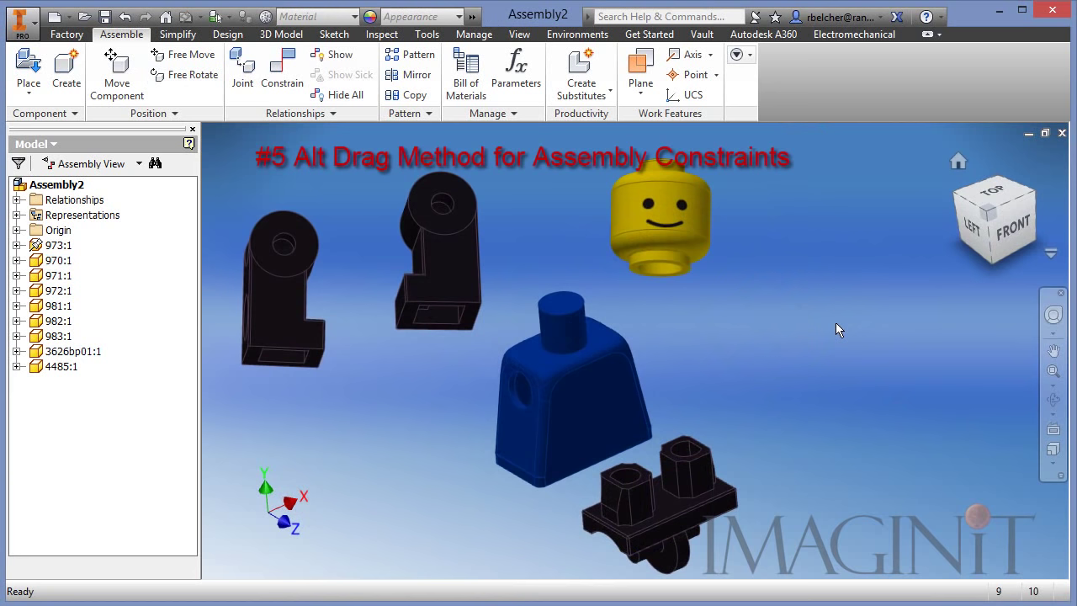
# - Open the Place Constraint dialog and close it without adding a constraint
pyautogui.click(290, 93)
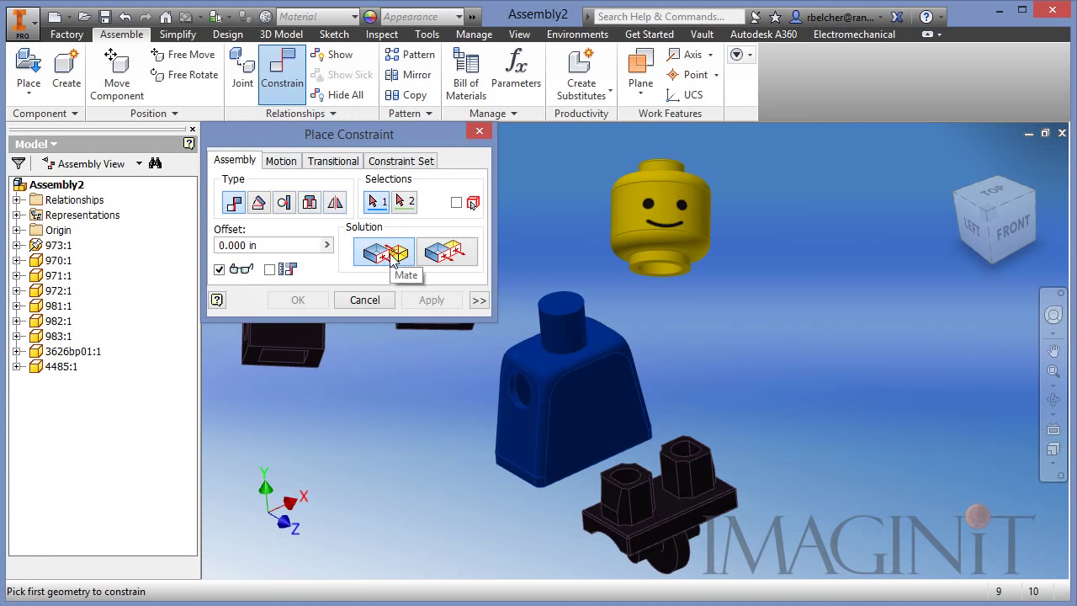
pyautogui.click(480, 132)
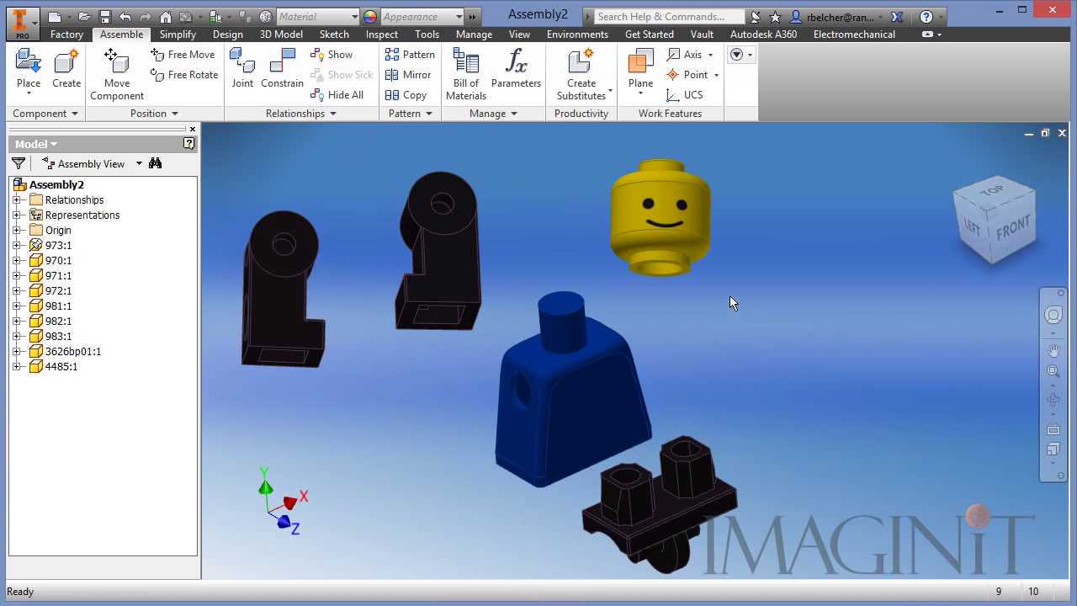
# - Constrain the yellow head onto the torso's neck
pyautogui.press('alt')
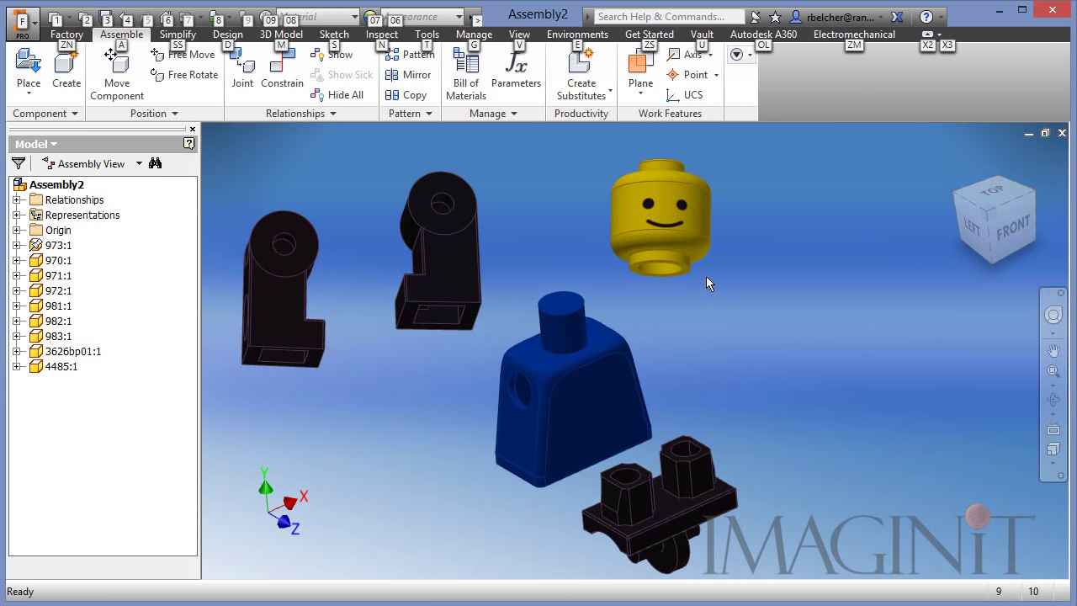
pyautogui.press('c')
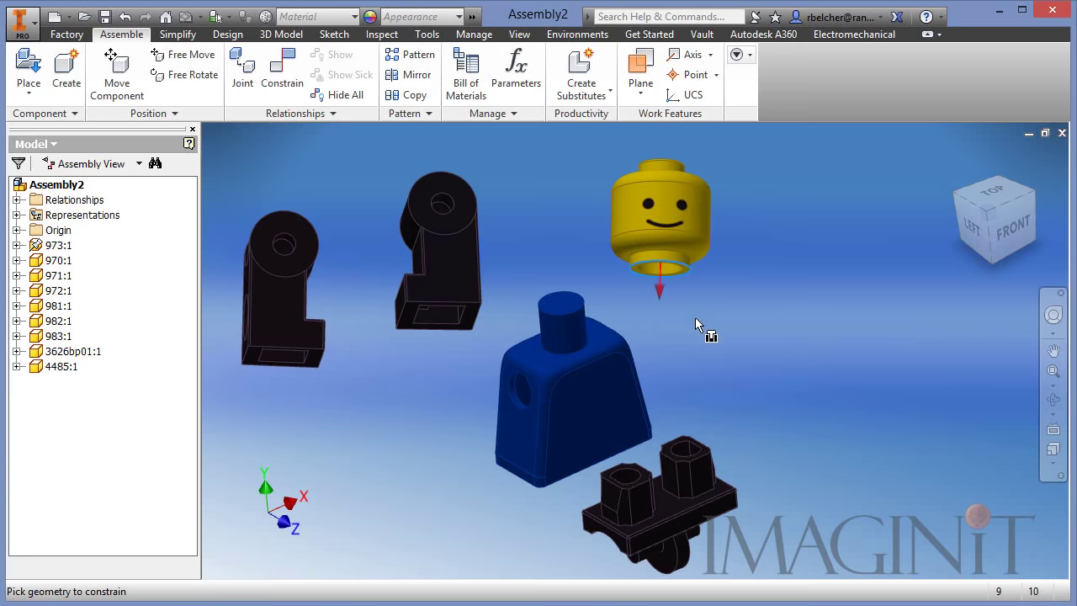
pyautogui.click(591, 351)
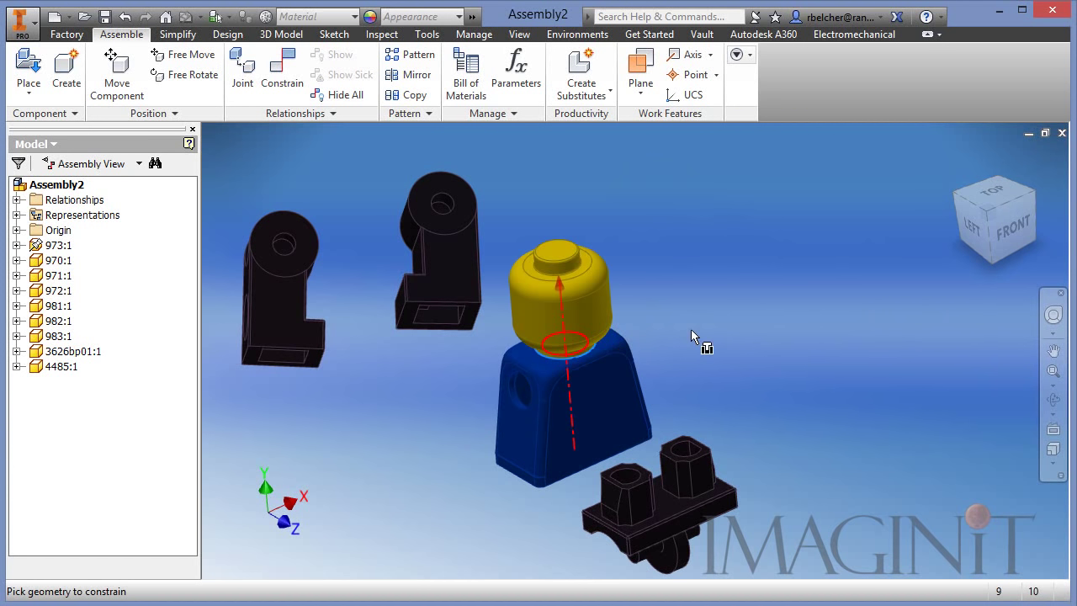
pyautogui.press('alt')
pyautogui.press('Return')
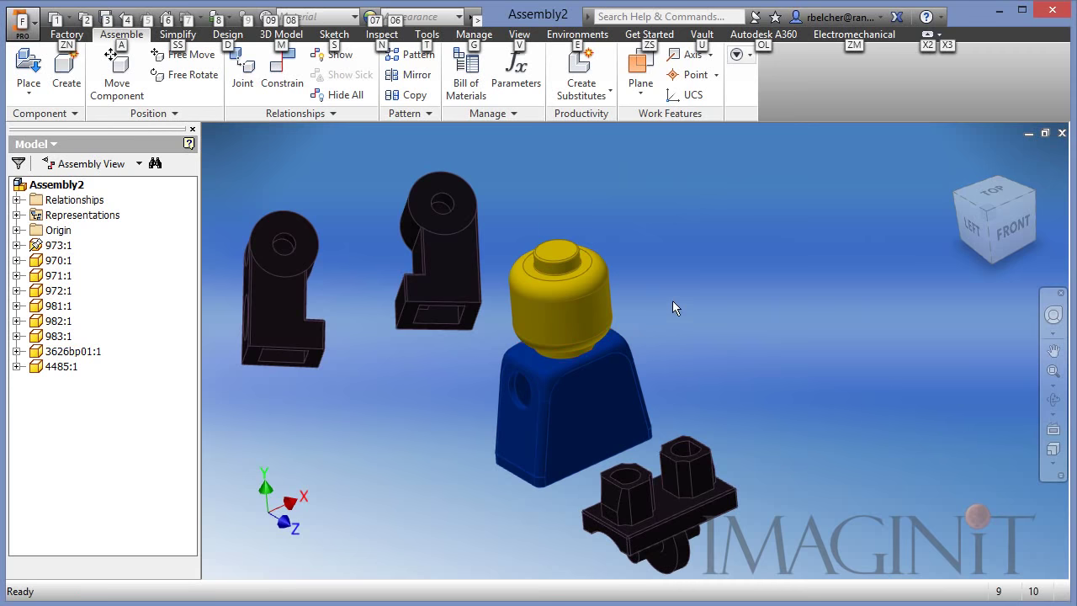
pyautogui.click(606, 305)
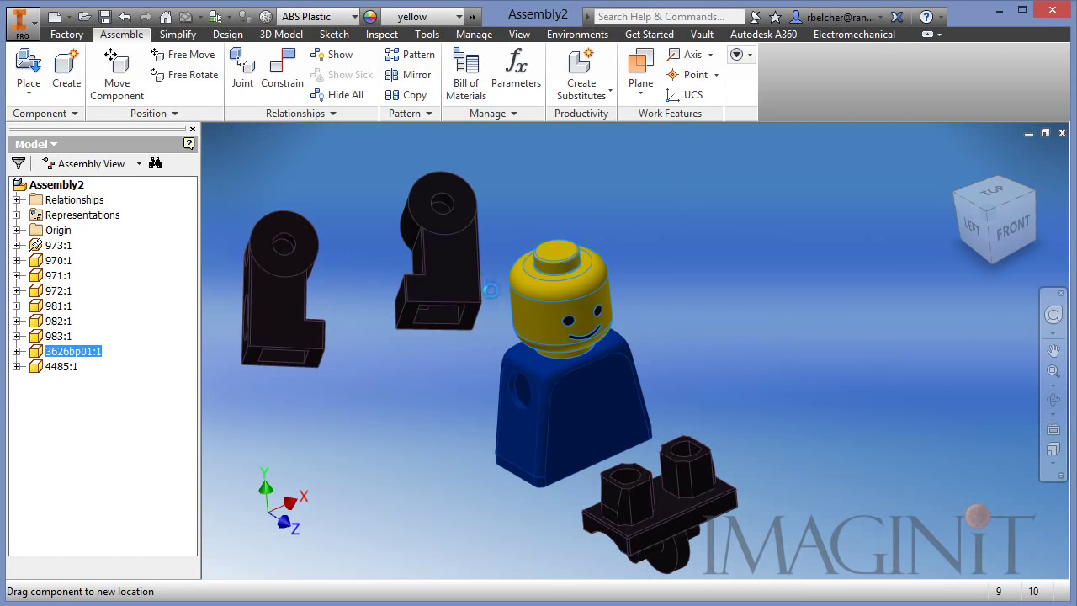
pyautogui.click(729, 293)
pyautogui.moveTo(728, 294); pyautogui.dragTo(704, 296, button='middle')
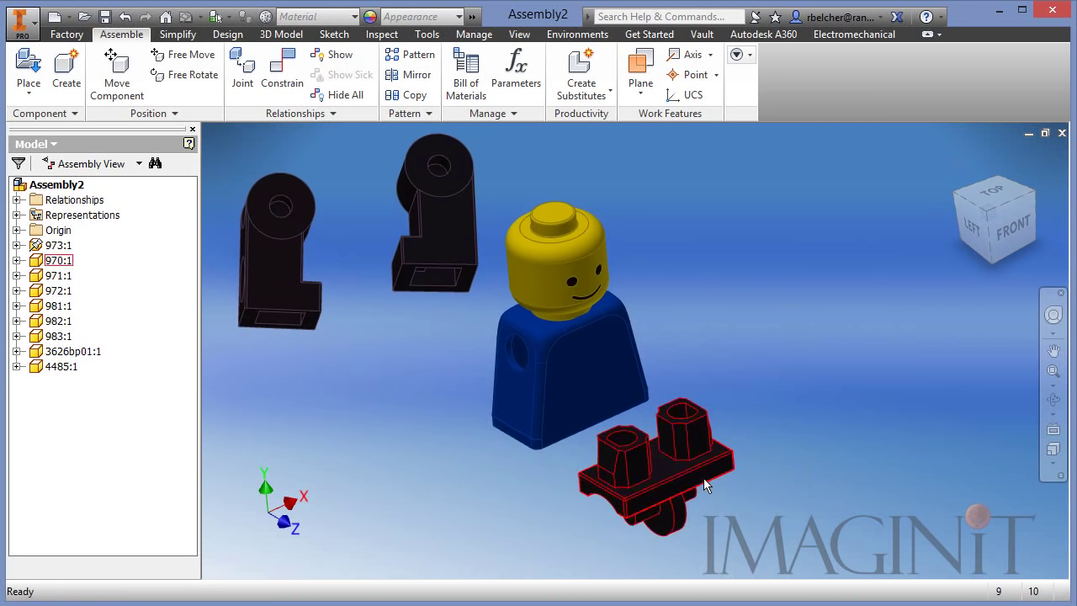
# - Move the black hip piece beneath the torso and constrain it to the torso bottom
pyautogui.moveTo(703, 478); pyautogui.dragTo(697, 448)
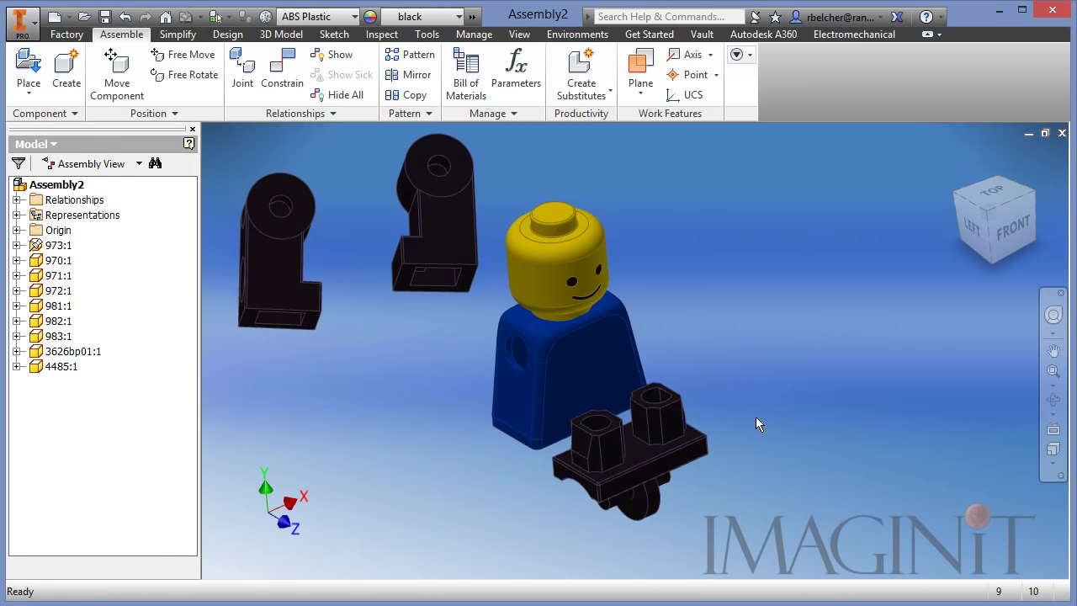
pyautogui.press('alt')
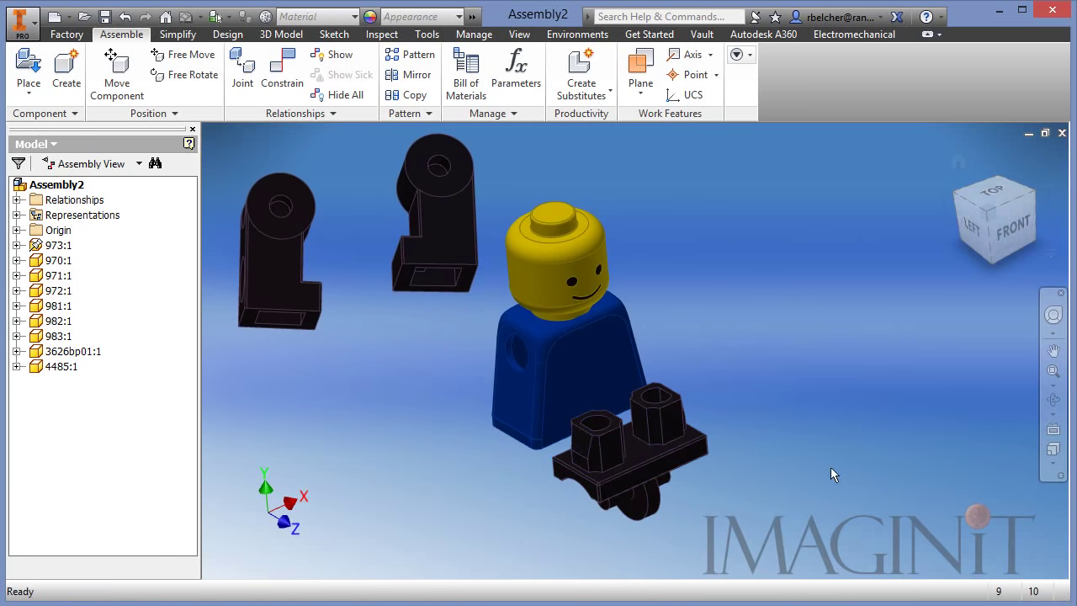
pyautogui.press('c')
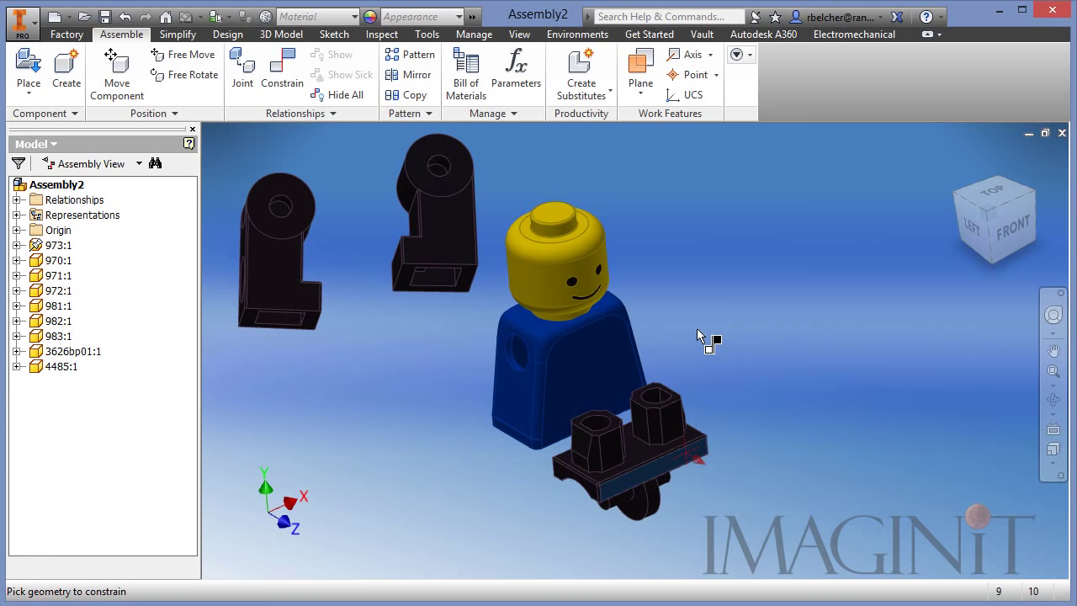
pyautogui.click(609, 364)
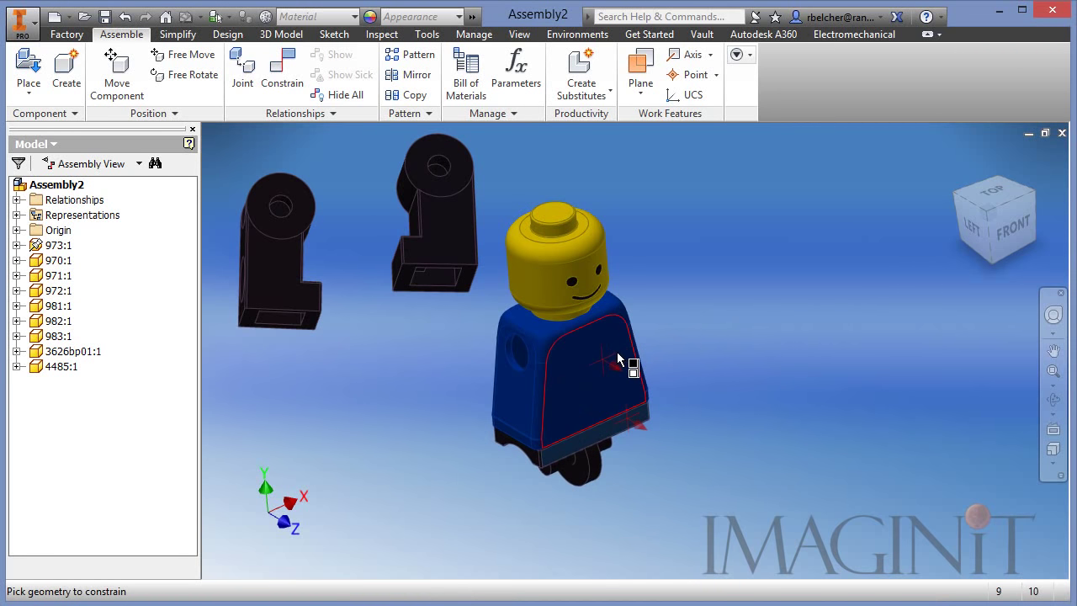
pyautogui.press('Escape')
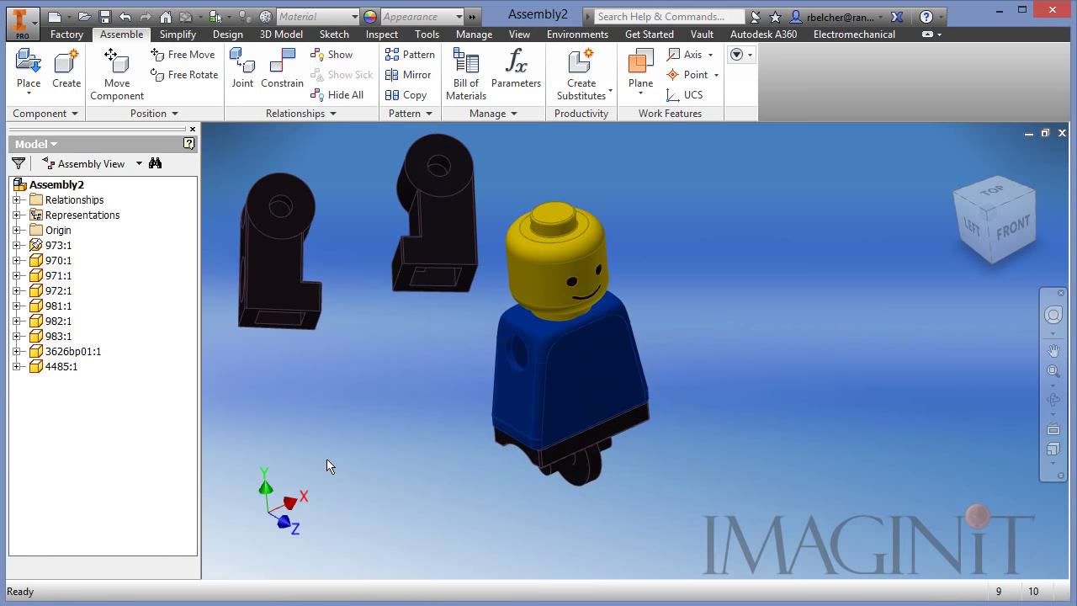
# - Constrain the left and right legs onto the hip pins
pyautogui.press('c')
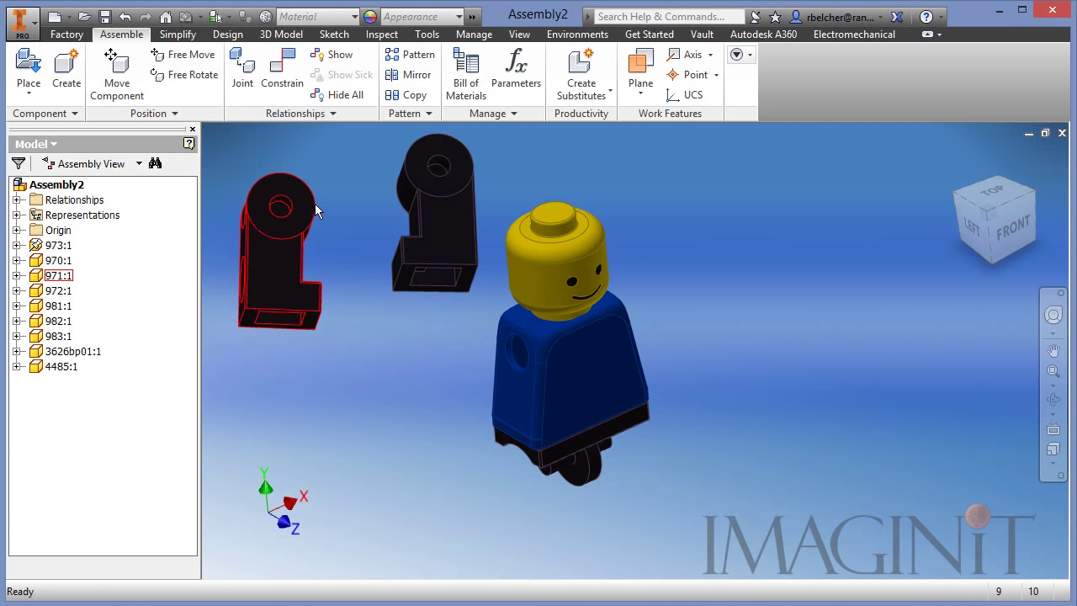
pyautogui.click(630, 493)
pyautogui.press('alt')
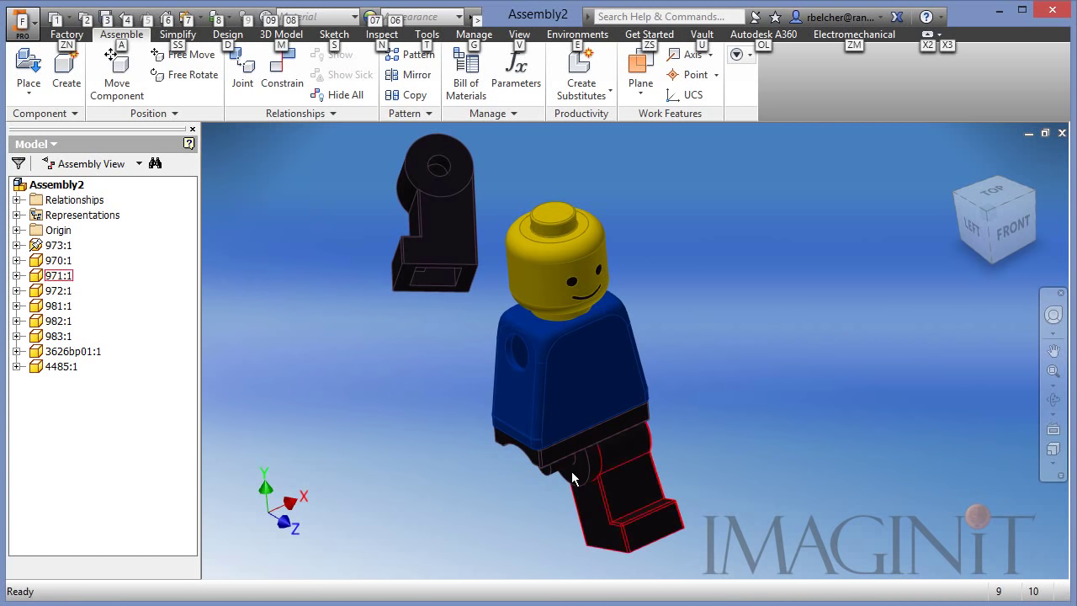
pyautogui.moveTo(463, 228); pyautogui.dragTo(446, 379)
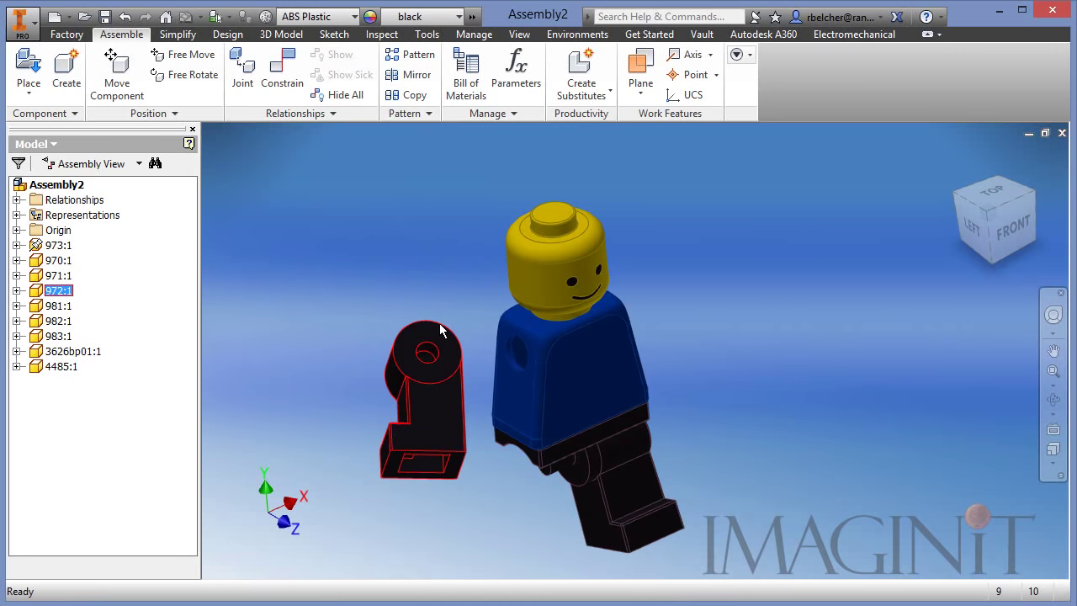
pyautogui.press('c')
pyautogui.click(463, 362)
pyautogui.click(580, 498)
pyautogui.press('alt')
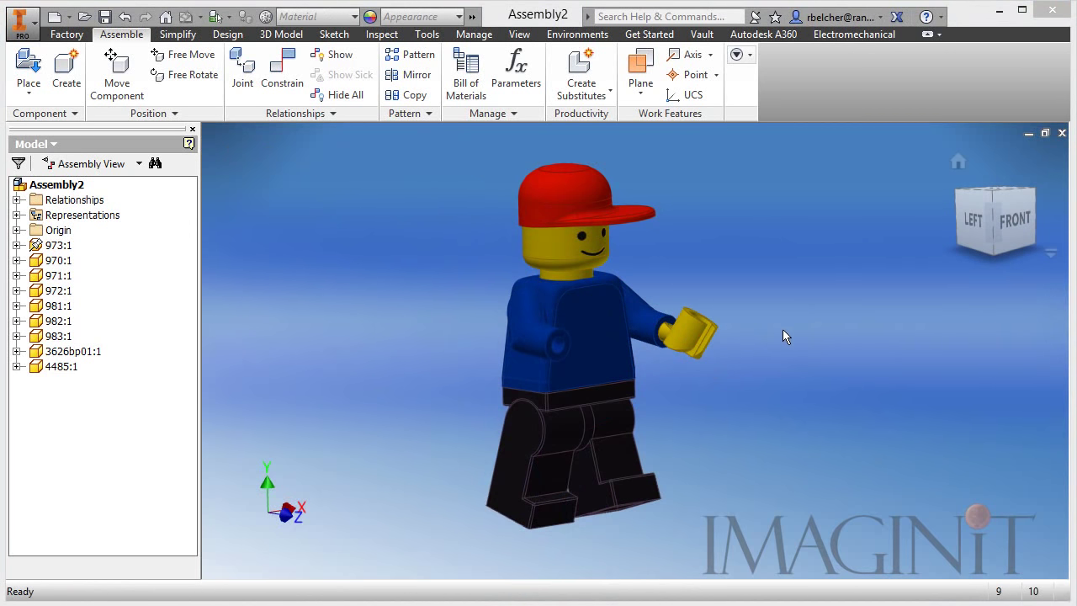
# - Drag hand part 983:1 from the browser to place a second instance, 983:2
pyautogui.click(693, 335)
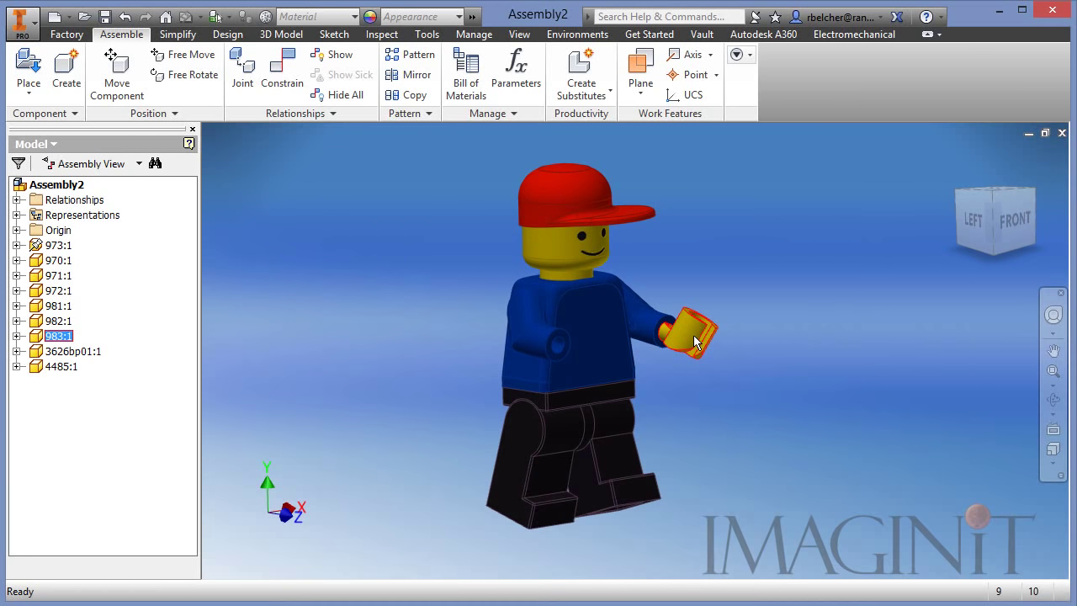
pyautogui.rightClick(696, 336)
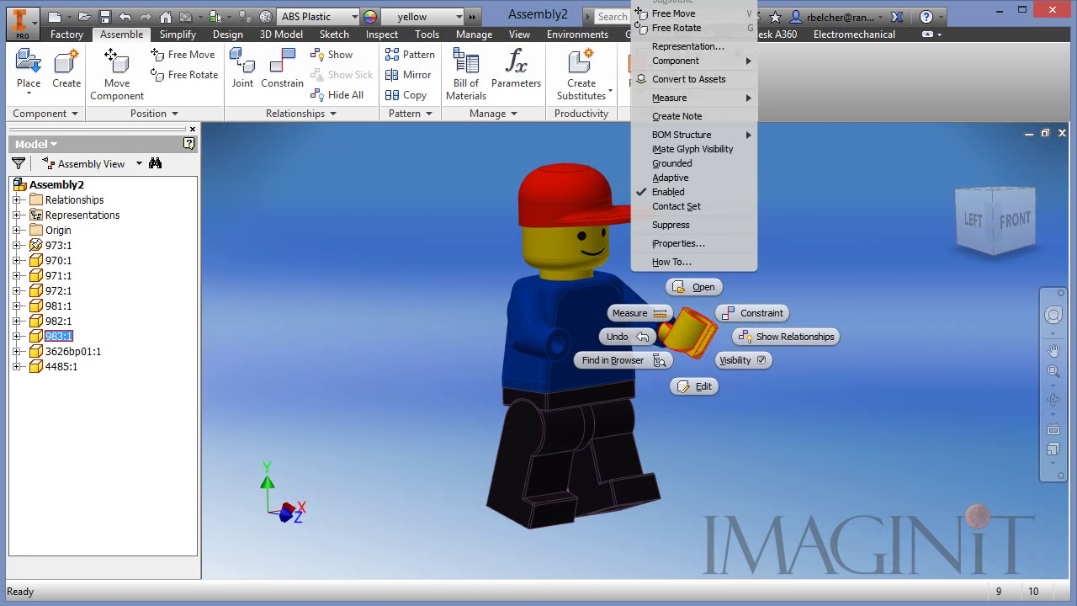
pyautogui.click(862, 356)
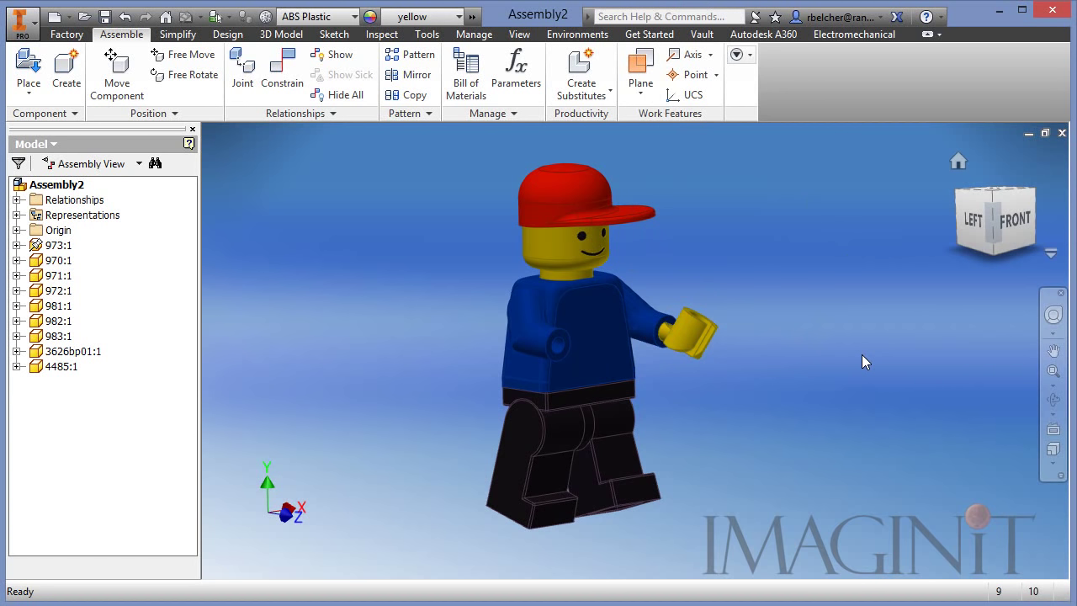
pyautogui.click(707, 330)
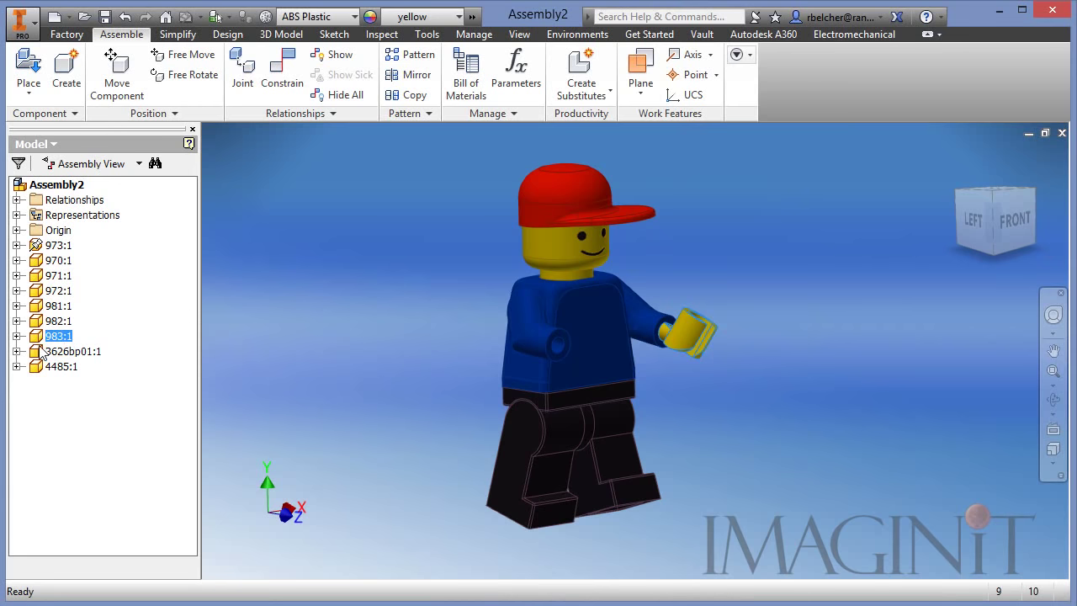
pyautogui.moveTo(41, 338); pyautogui.dragTo(281, 328)
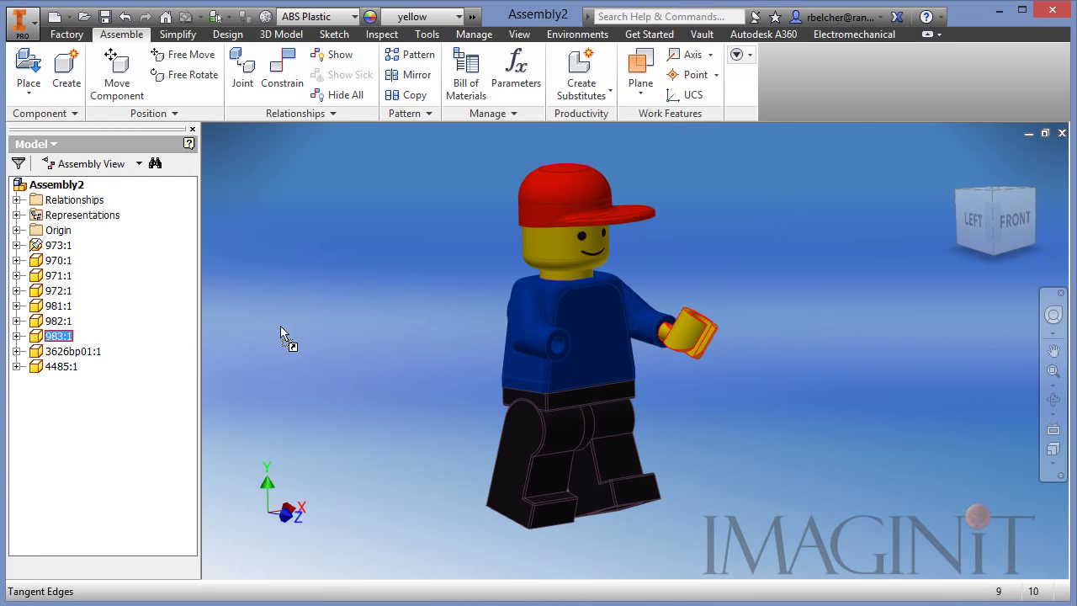
pyautogui.moveTo(415, 343); pyautogui.dragTo(415, 345)
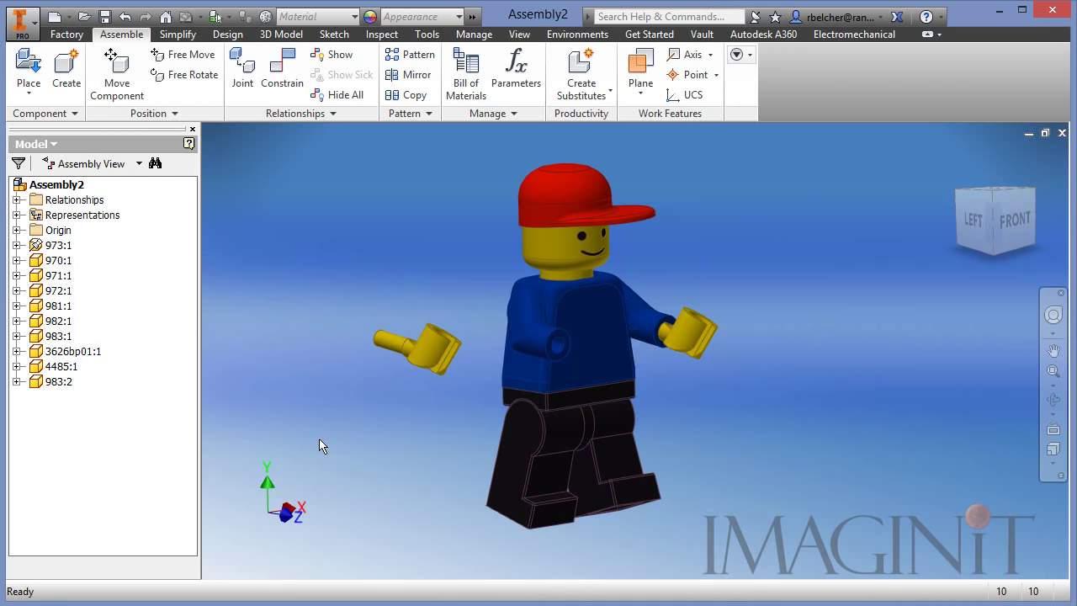
pyautogui.keyDown('shift'); pyautogui.moveTo(319, 446); pyautogui.dragTo(425, 430, button='middle'); pyautogui.keyUp('shift')
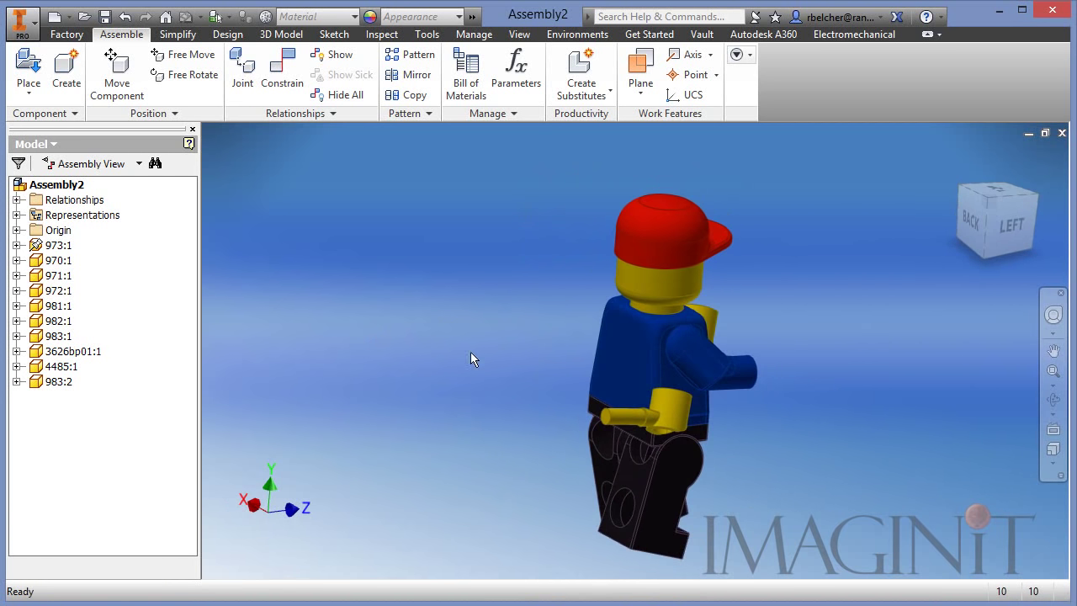
# - Alt-drag the second hand's pin onto the empty arm cuff, then return to the home view
pyautogui.moveTo(668, 423); pyautogui.dragTo(838, 385)
pyautogui.scroll(5, 832, 416)
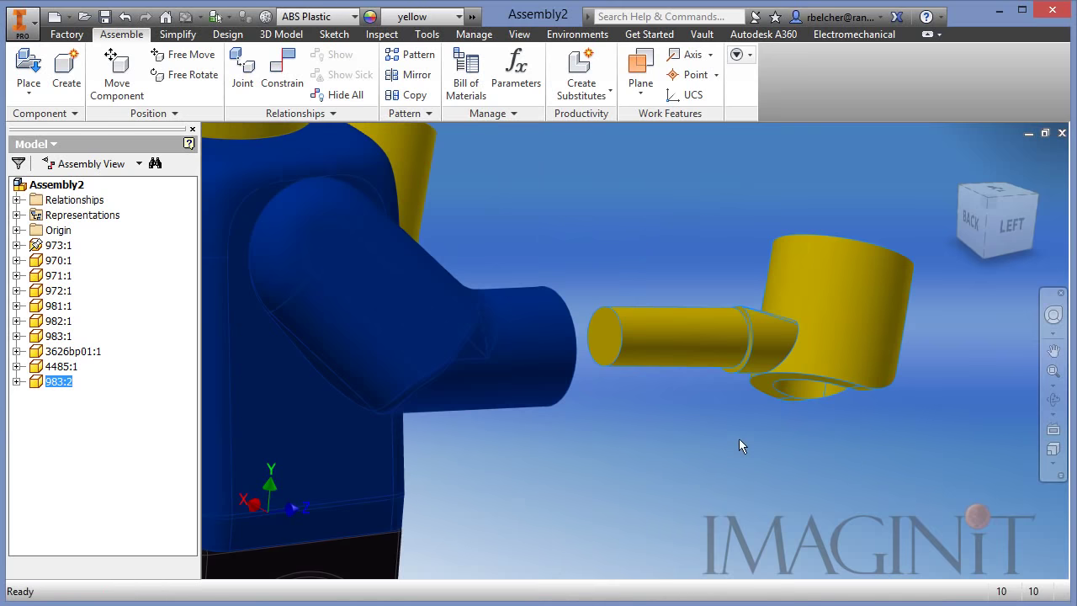
pyautogui.press('alt')
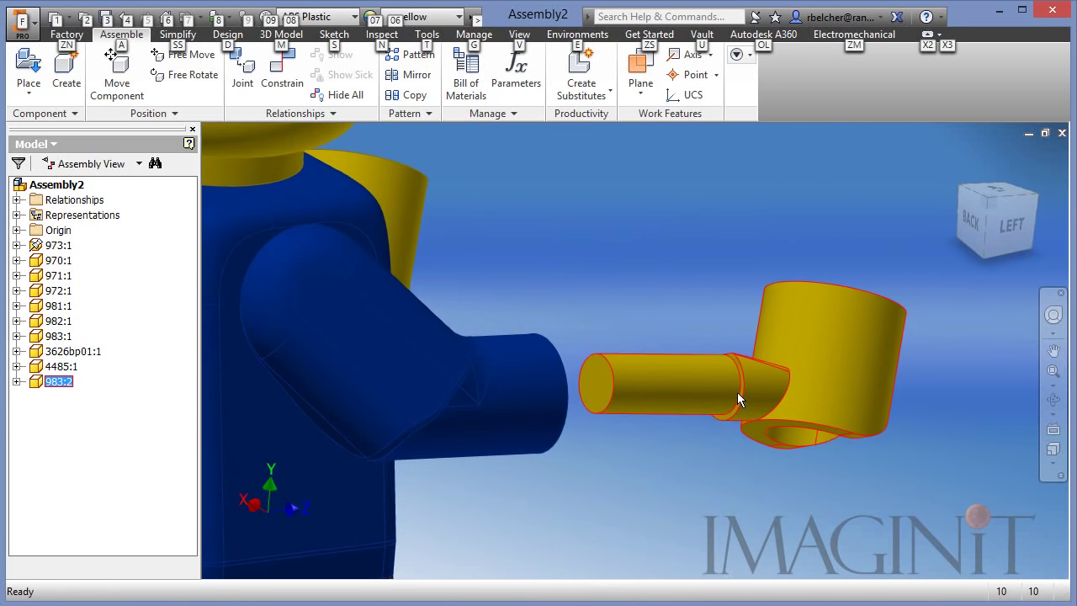
pyautogui.keyDown('alt'); pyautogui.moveTo(739, 394); pyautogui.dragTo(564, 425); pyautogui.keyUp('alt')
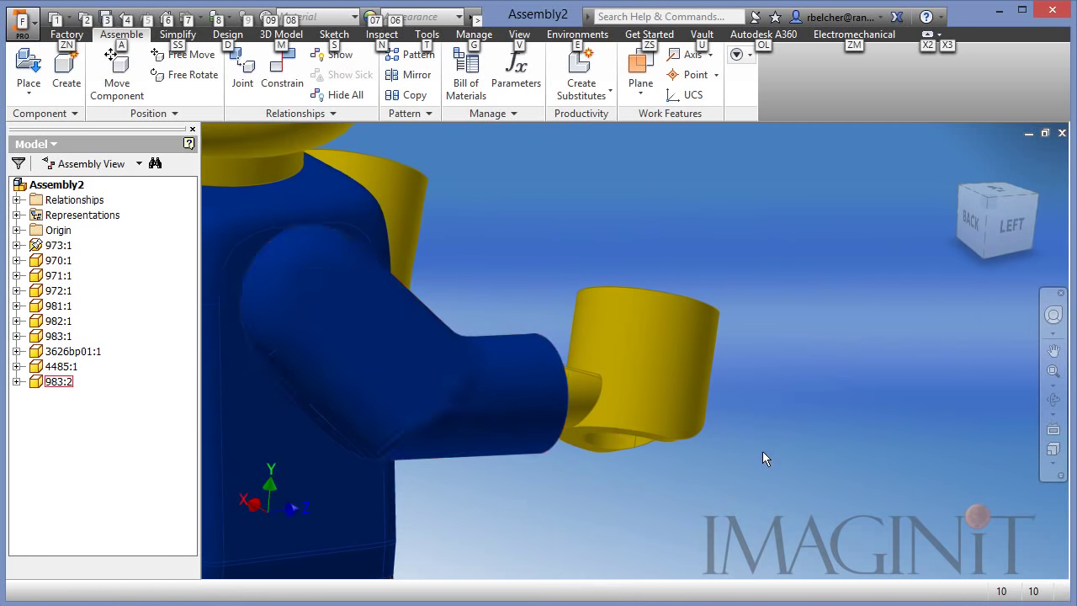
pyautogui.scroll(-3, 820, 374)
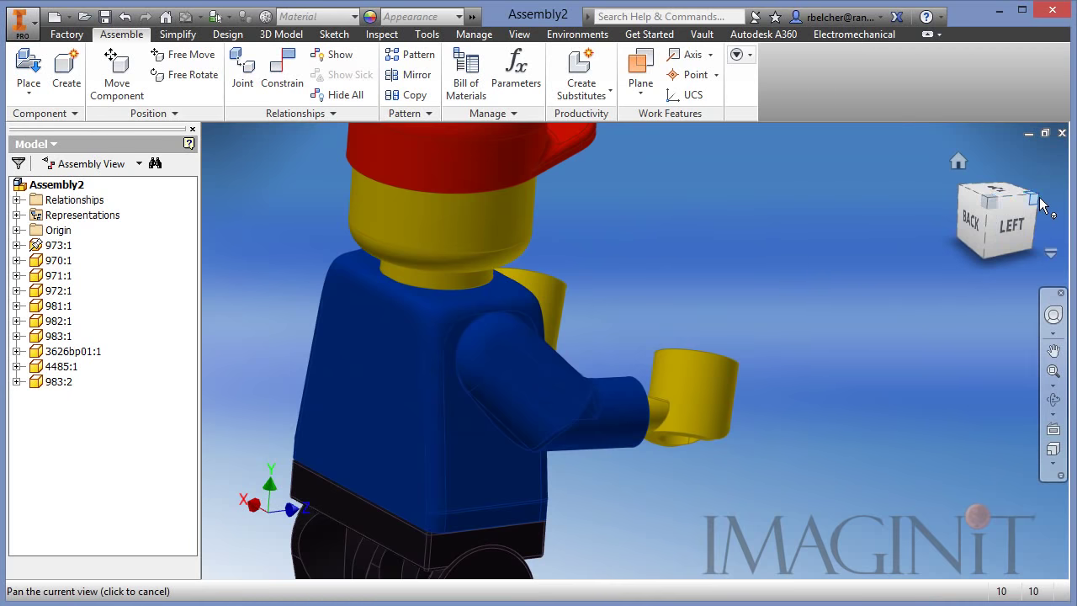
pyautogui.moveTo(985, 226); pyautogui.dragTo(987, 231)
pyautogui.press('F6')
# - Tilt the view, select the right hand, and expand its features in the browser
pyautogui.press('F4')
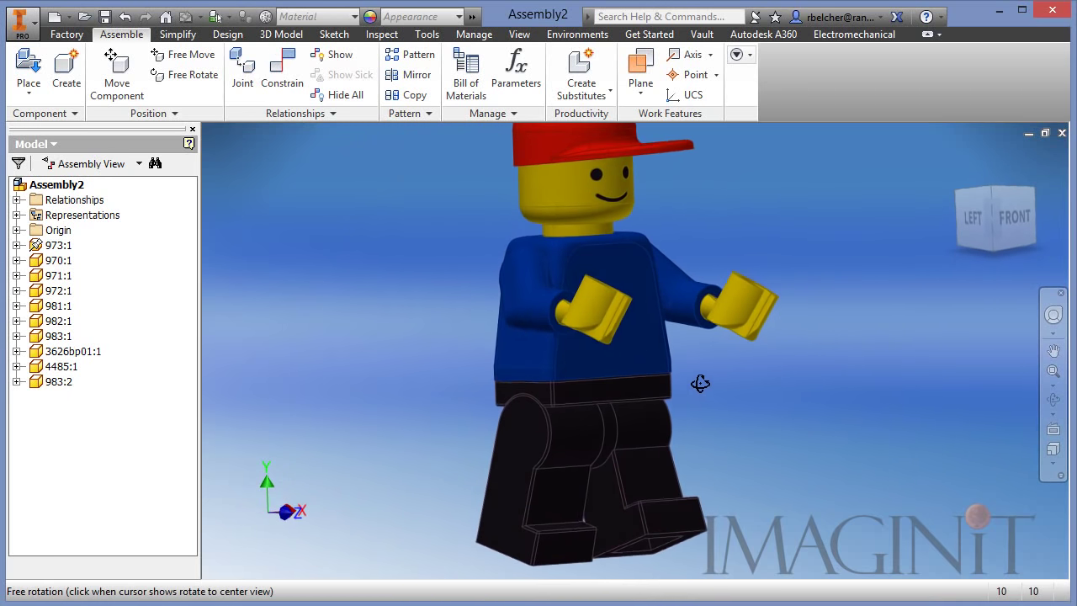
pyautogui.moveTo(684, 383); pyautogui.dragTo(774, 378)
pyautogui.moveTo(775, 378); pyautogui.dragTo(760, 409, button='middle')
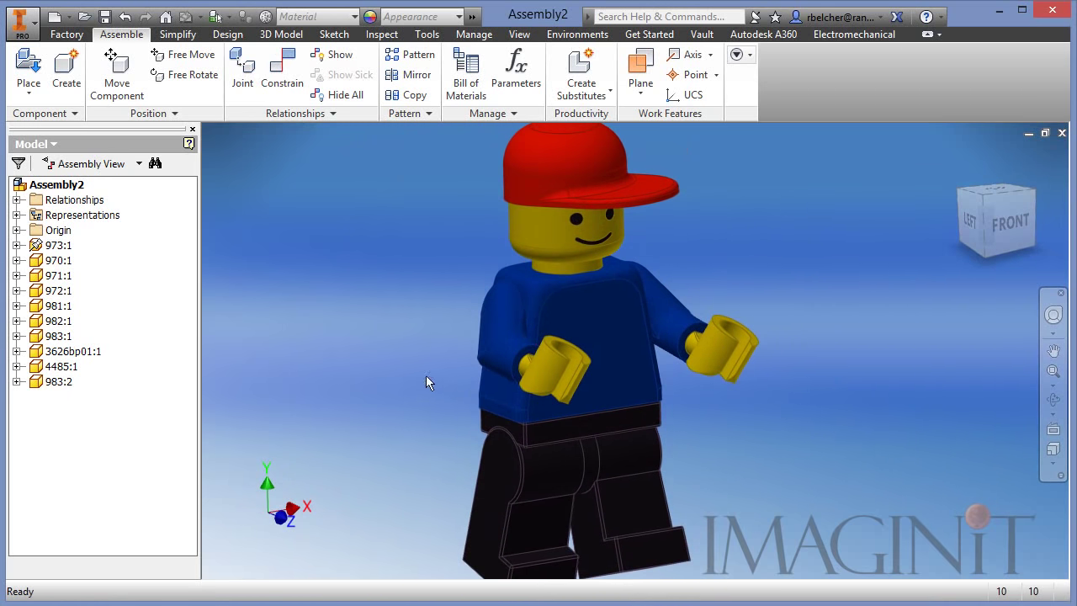
pyautogui.click(699, 351)
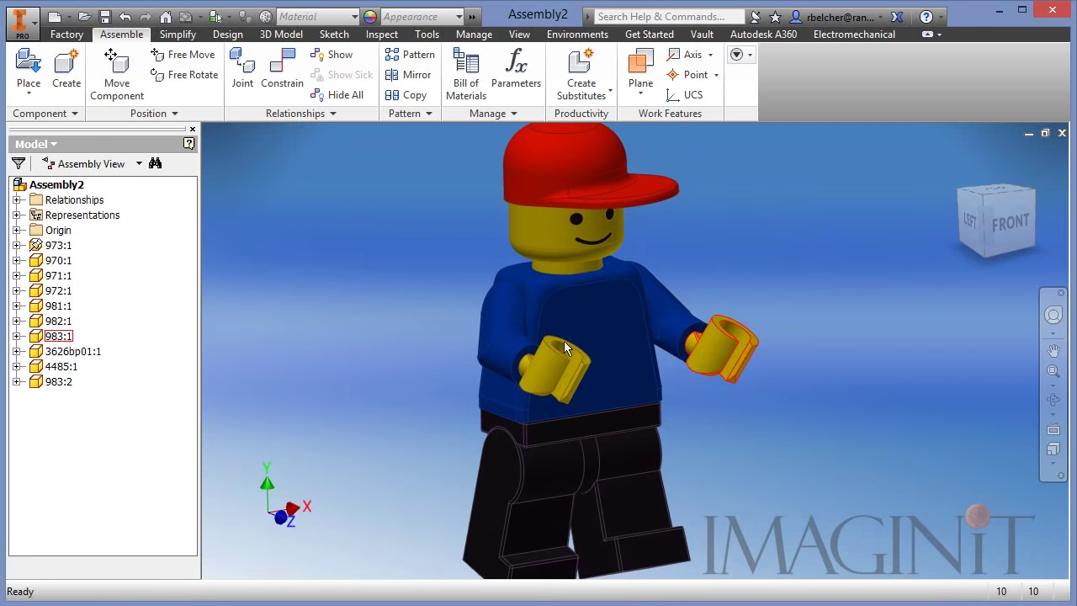
pyautogui.doubleClick(34, 337)
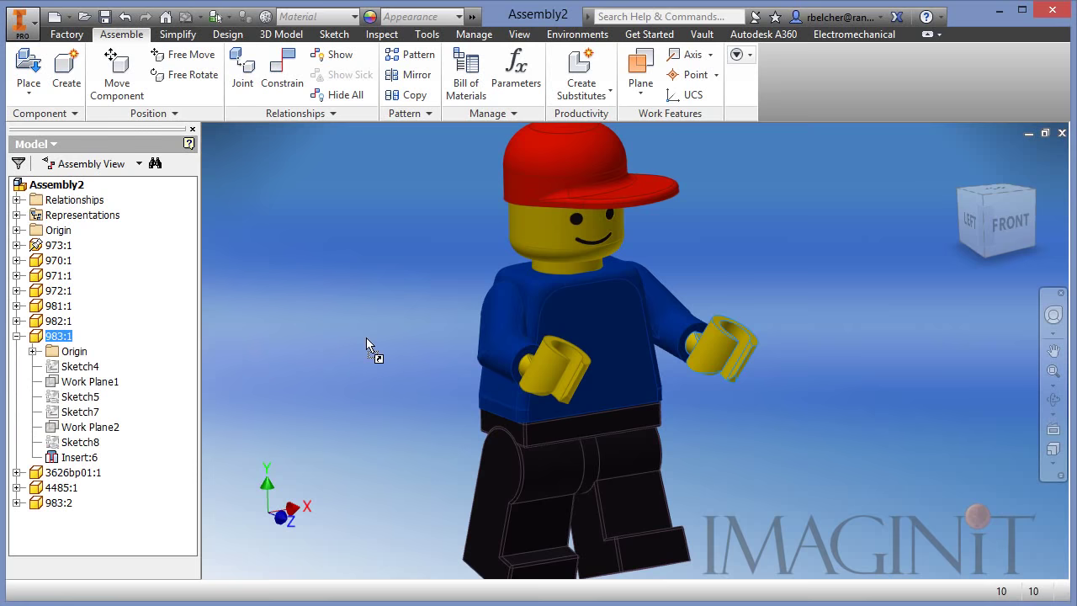
pyautogui.moveTo(366, 337); pyautogui.dragTo(367, 337)
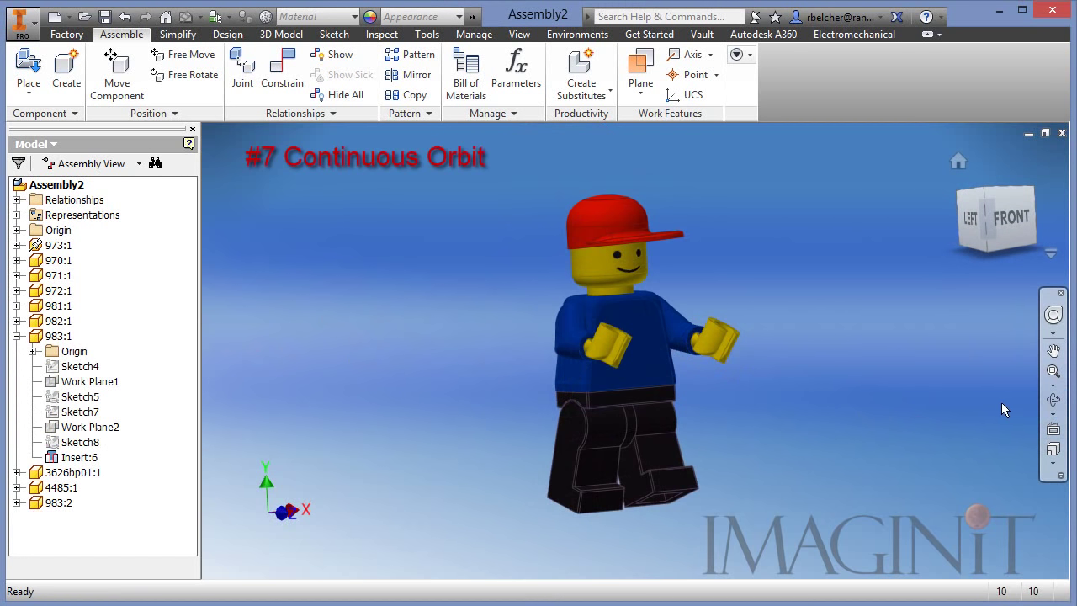
# - Free-orbit the minifigure around to view its back, then return to the front
pyautogui.click(1055, 402)
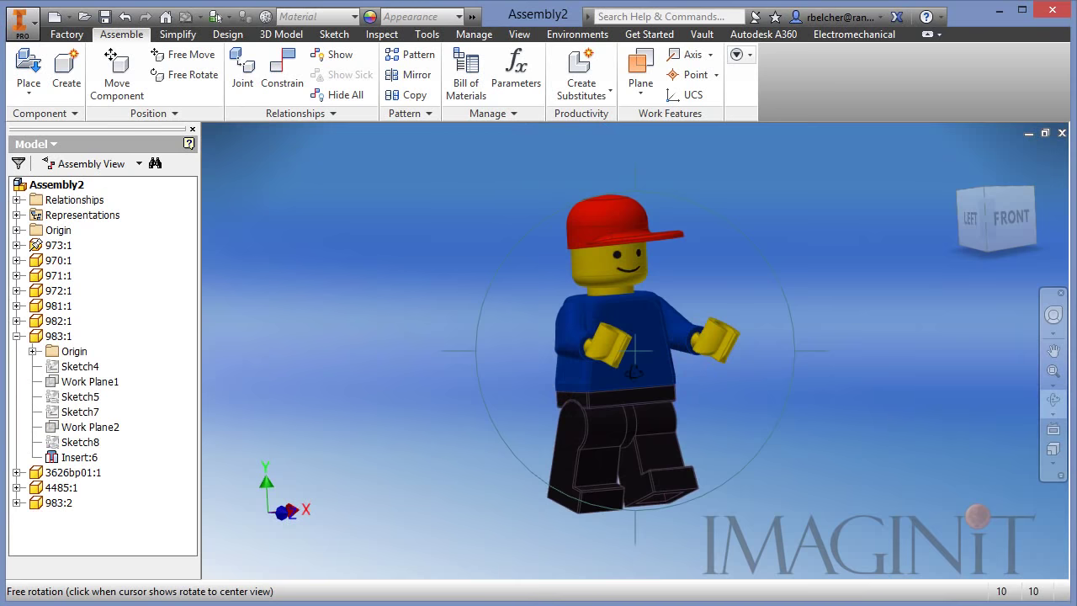
pyautogui.moveTo(716, 365); pyautogui.dragTo(589, 337)
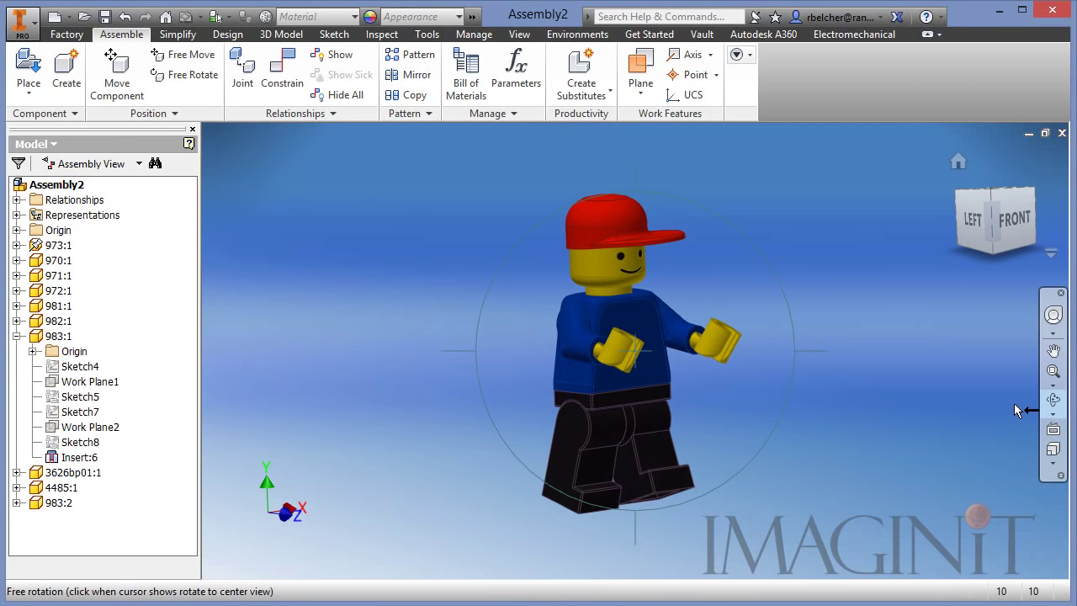
pyautogui.click(1052, 411)
pyautogui.click(1053, 414)
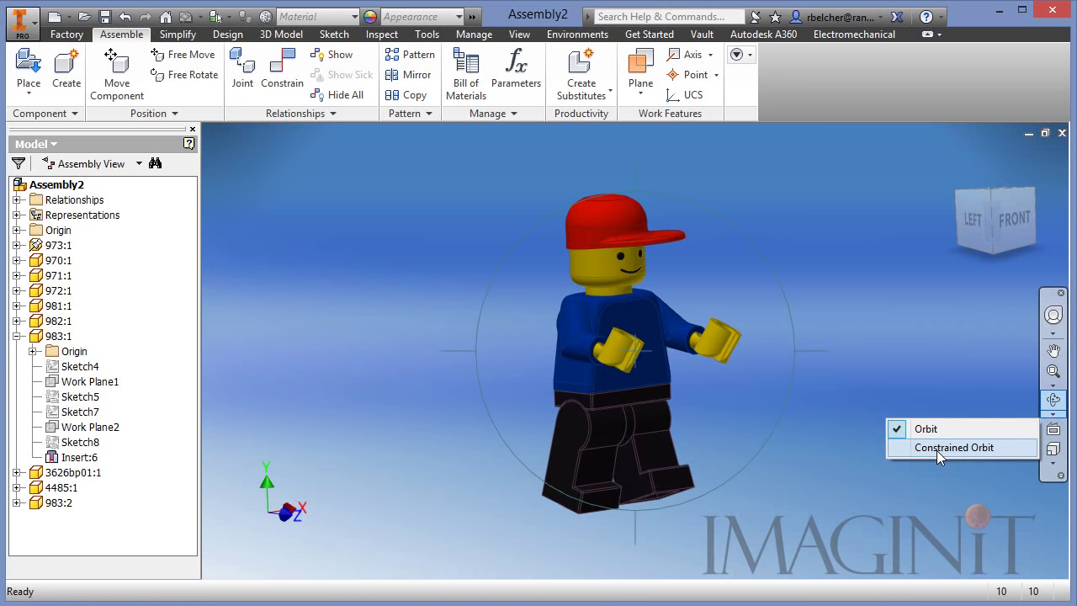
pyautogui.press('Escape')
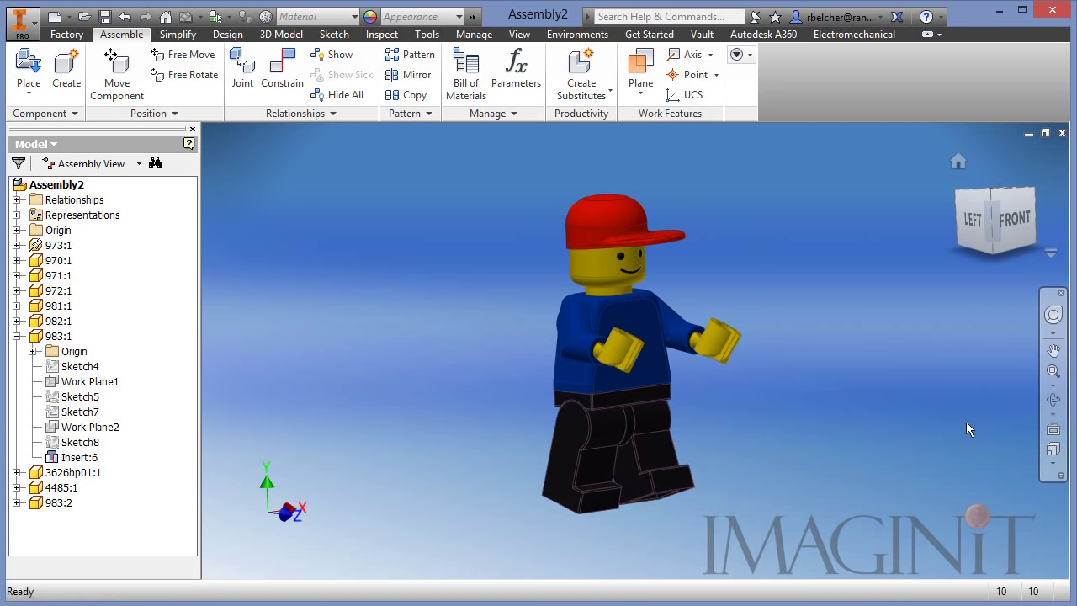
pyautogui.click(1054, 402)
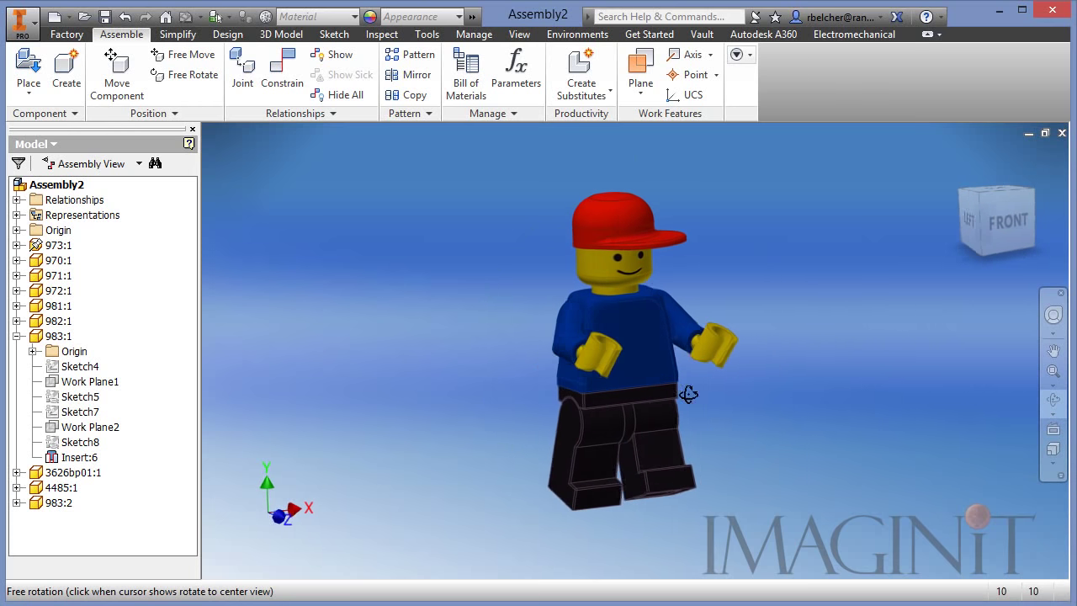
pyautogui.moveTo(688, 395)
pyautogui.mouseDown()
pyautogui.moveTo(784, 378)
pyautogui.moveTo(692, 377)
pyautogui.mouseUp()
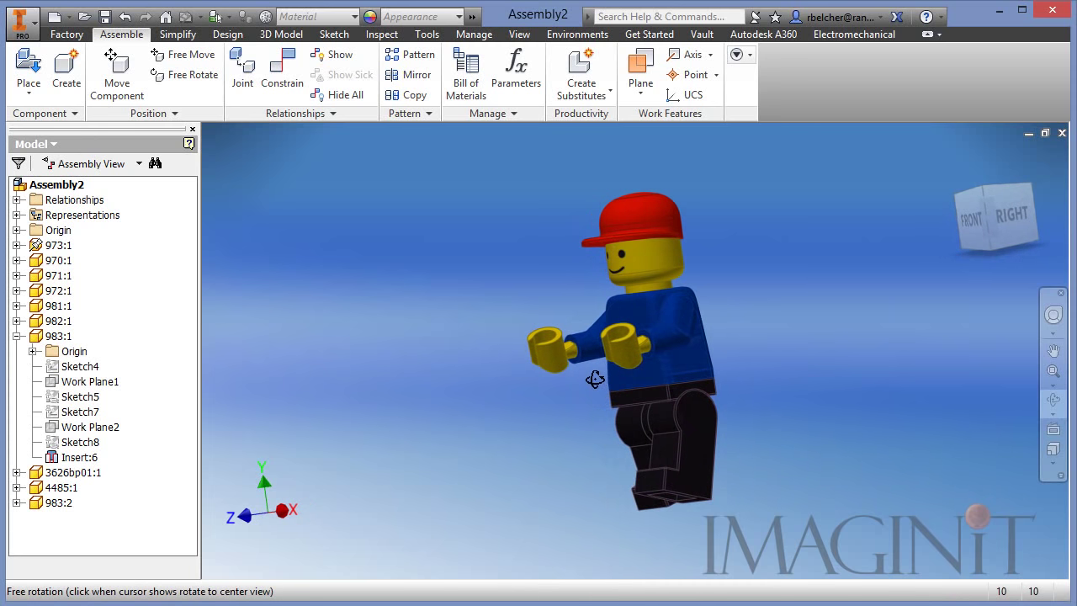
pyautogui.moveTo(788, 360); pyautogui.dragTo(126, 360)
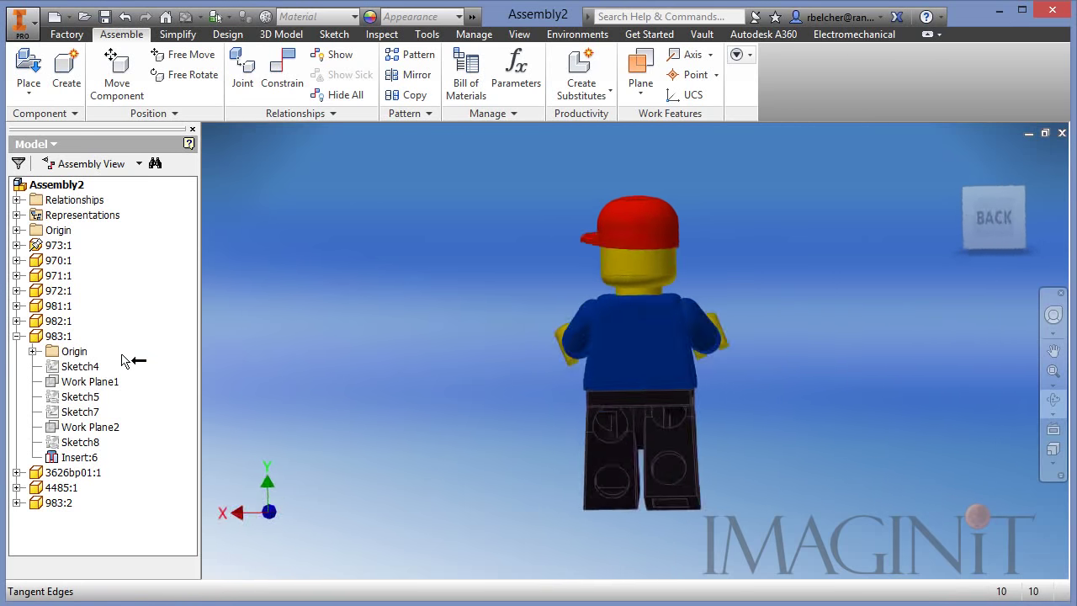
pyautogui.moveTo(341, 299); pyautogui.dragTo(795, 384)
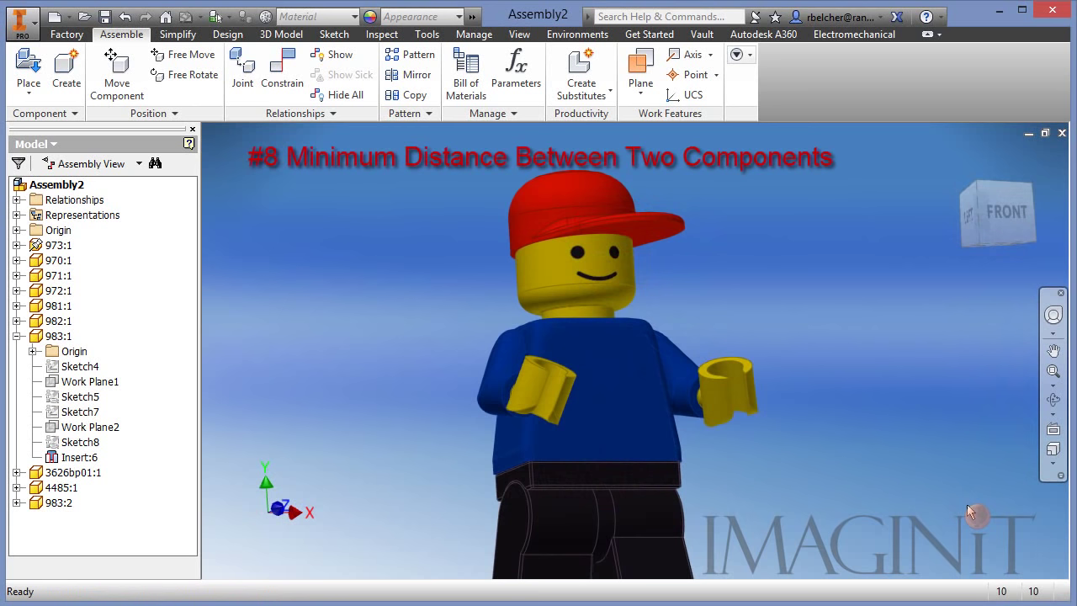
# - Select both yellow hands and measure their minimum distance: 0.474 in
pyautogui.click(745, 383)
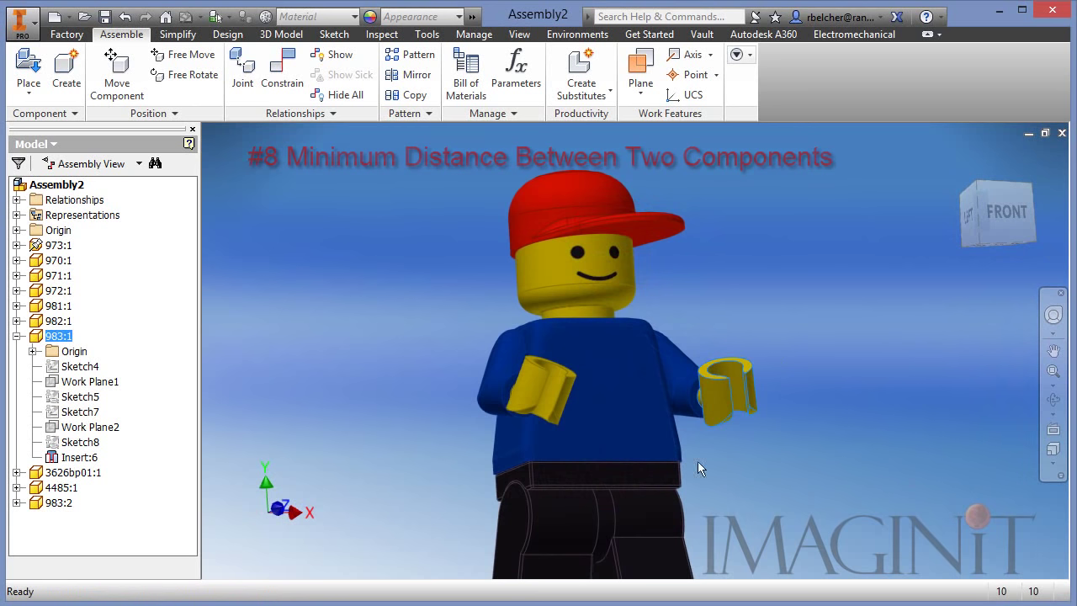
pyautogui.keyDown('ctrl'); pyautogui.click(551, 391); pyautogui.keyUp('ctrl')
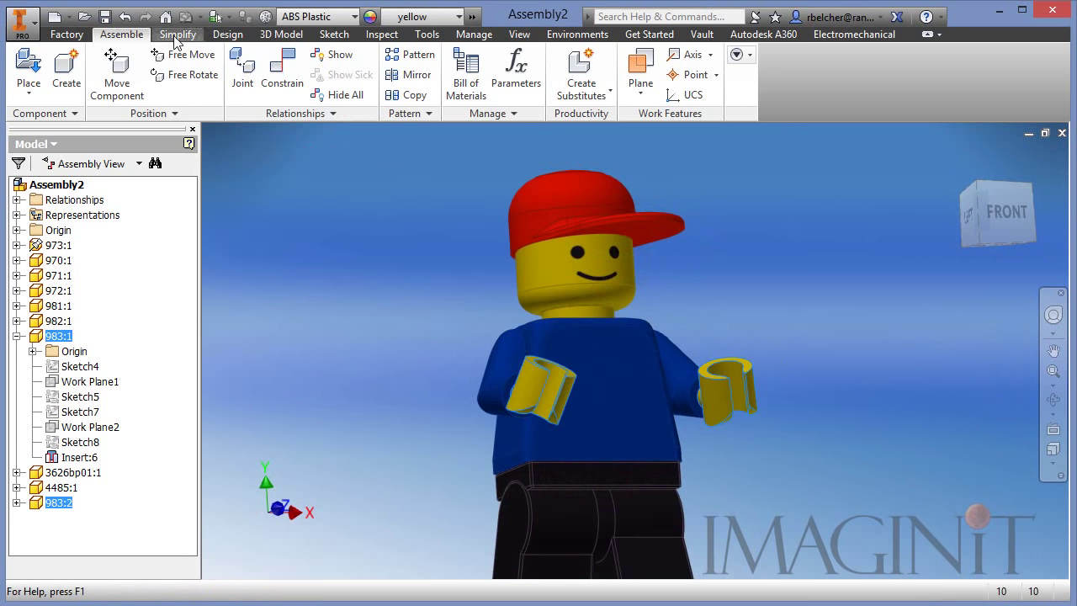
pyautogui.click(386, 36)
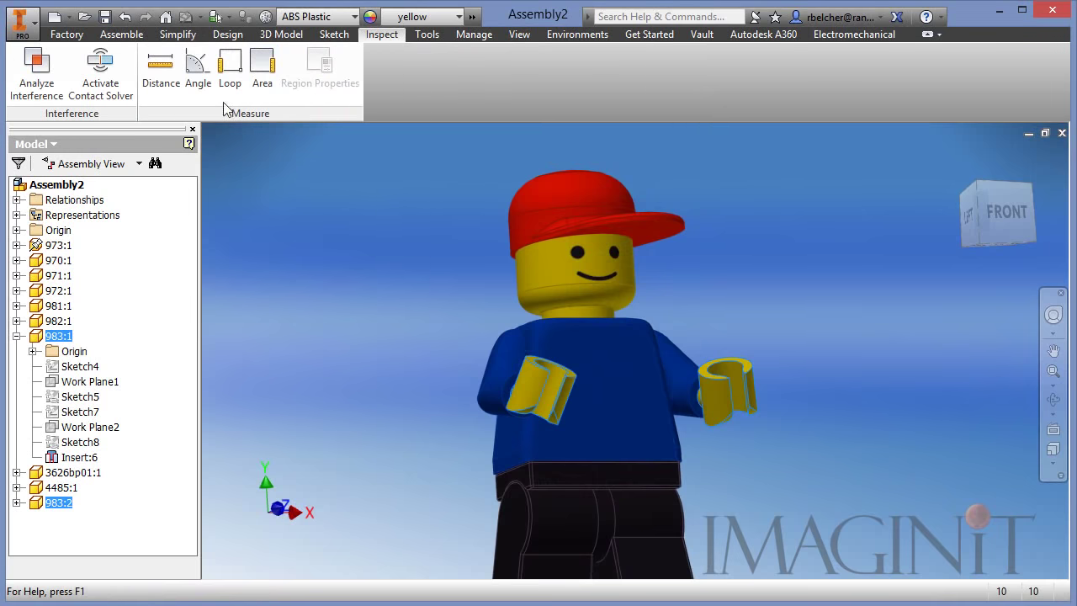
pyautogui.click(162, 72)
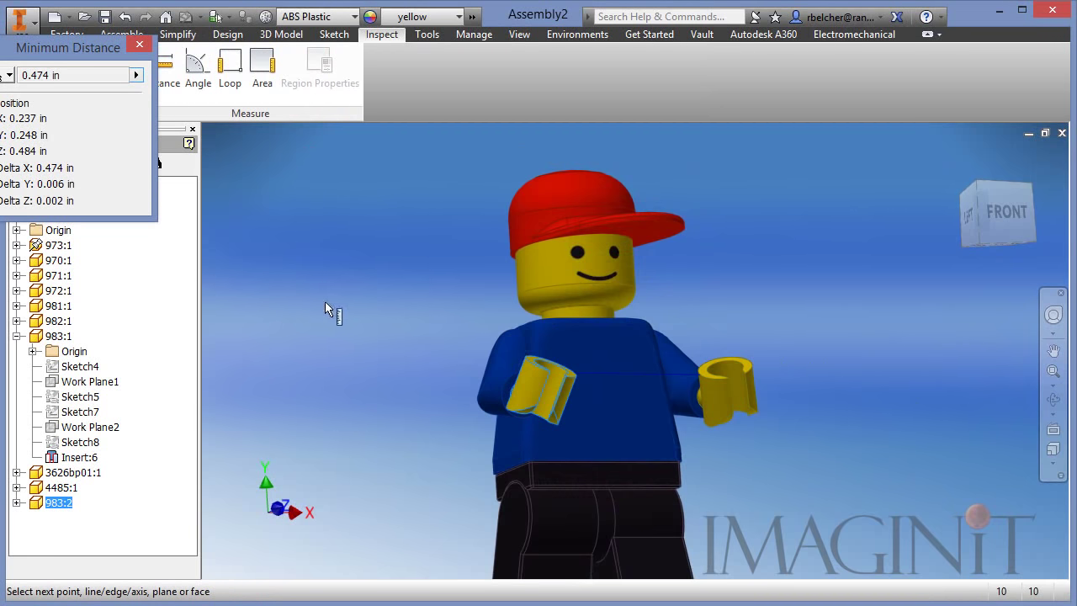
pyautogui.keyDown('shift'); pyautogui.moveTo(900, 393); pyautogui.dragTo(774, 404, button='middle'); pyautogui.keyUp('shift')
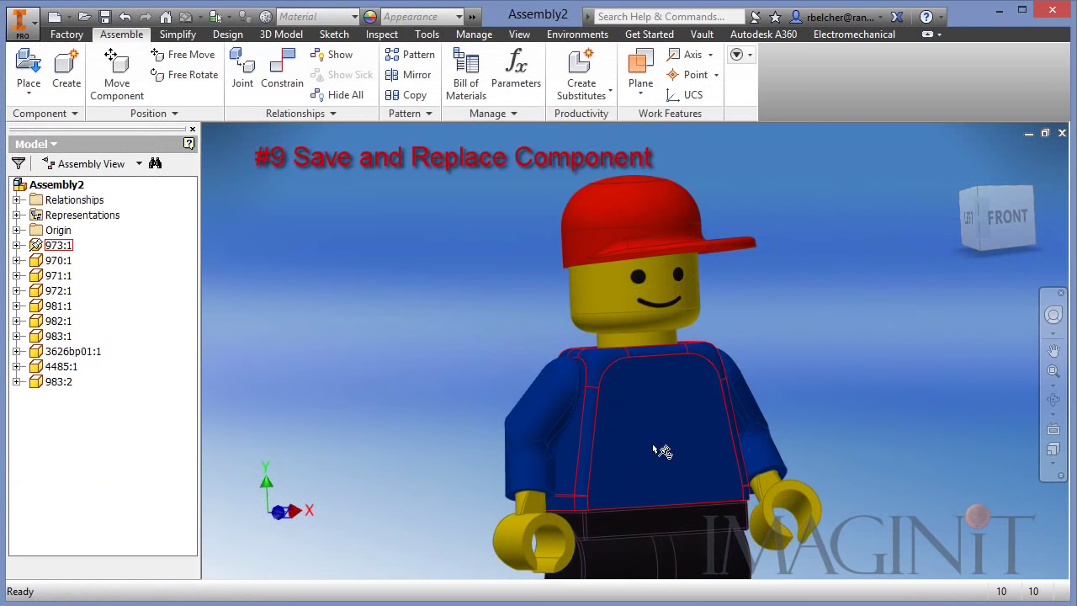
# - Try sketching on the torso's front face, dismiss the read-only library error, and return to the assembly
pyautogui.doubleClick(647, 416)
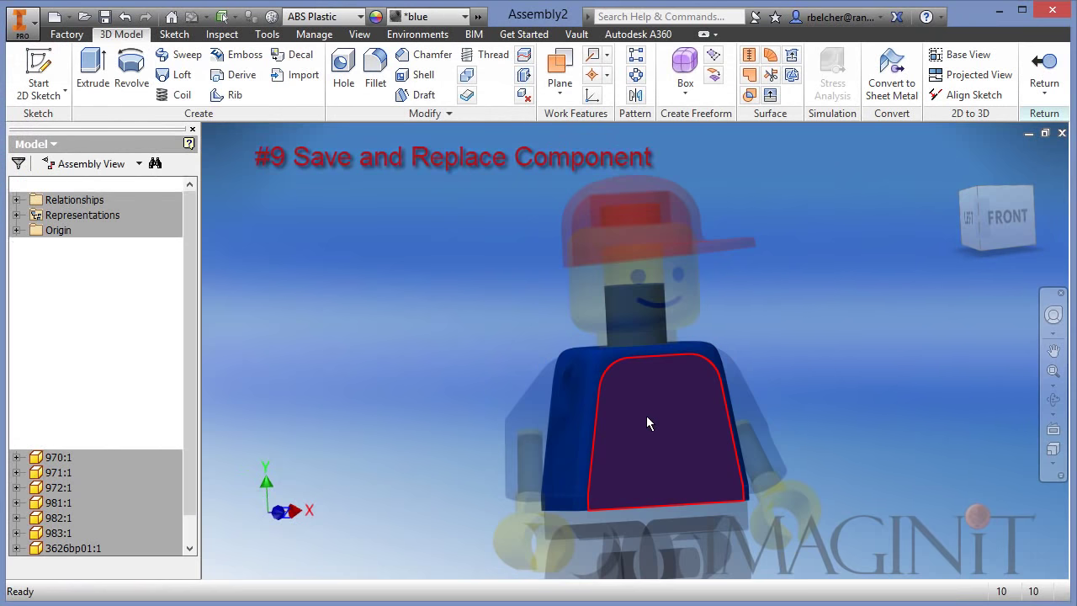
pyautogui.click(38, 67)
pyautogui.click(627, 385)
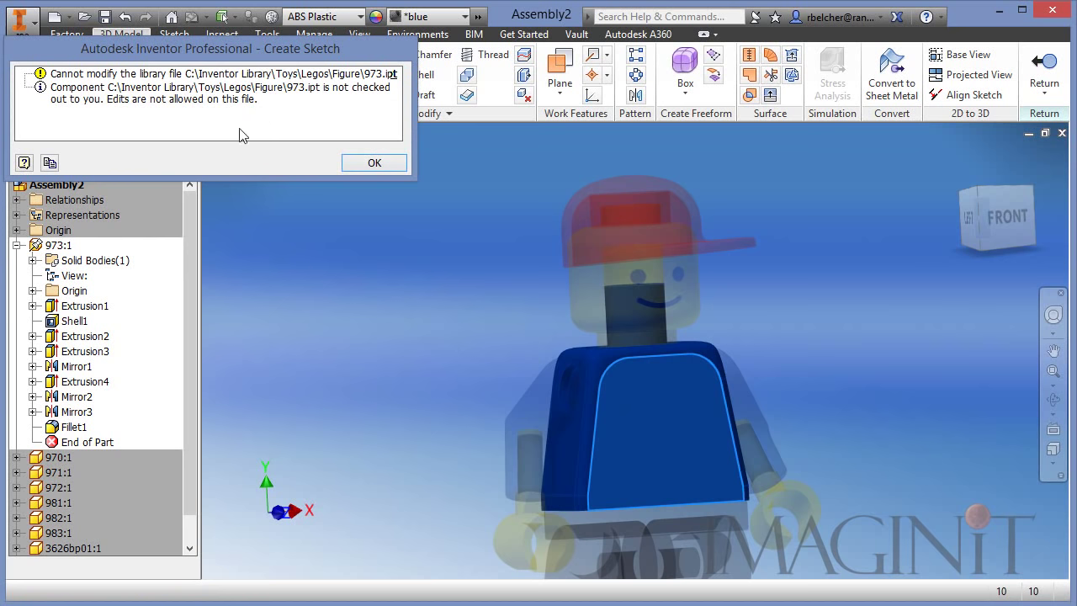
pyautogui.click(371, 163)
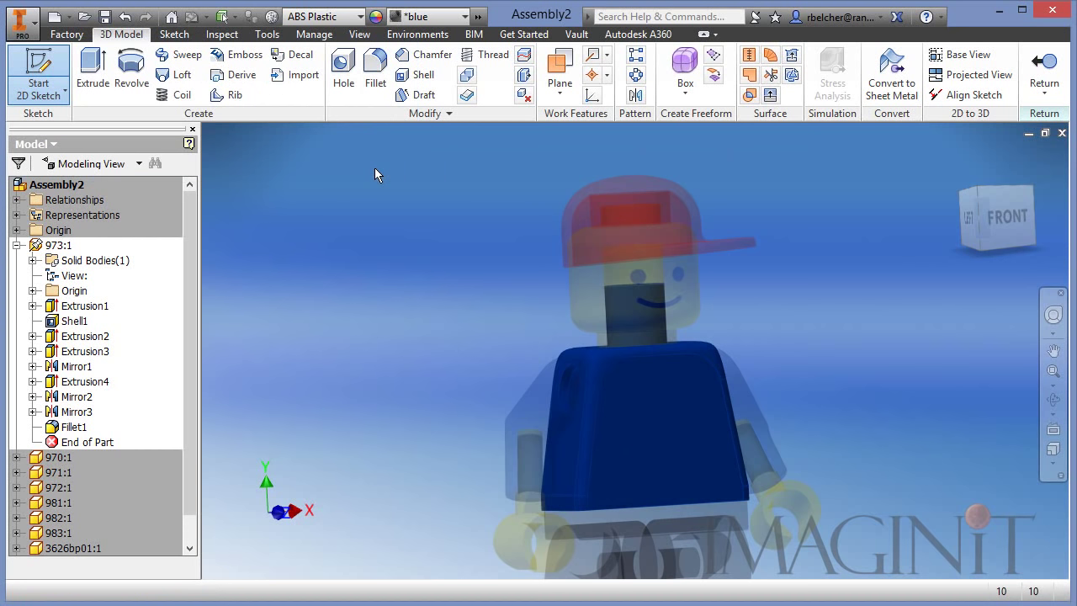
pyautogui.click(1044, 68)
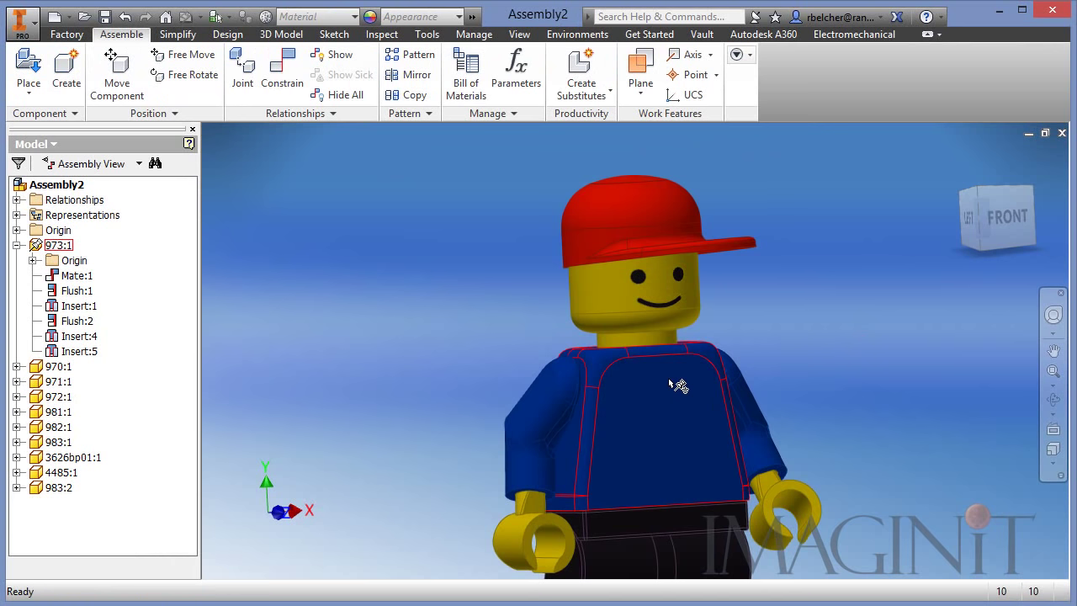
# - Save and Replace the torso as an editable copy named '973 with Decal'
pyautogui.moveTo(671, 382)
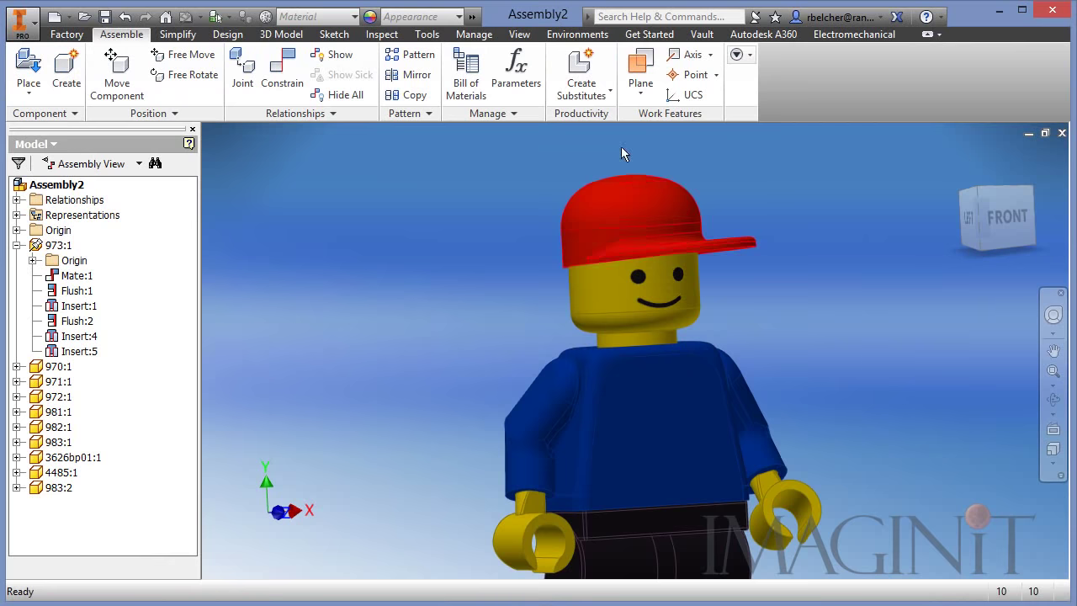
pyautogui.click(594, 96)
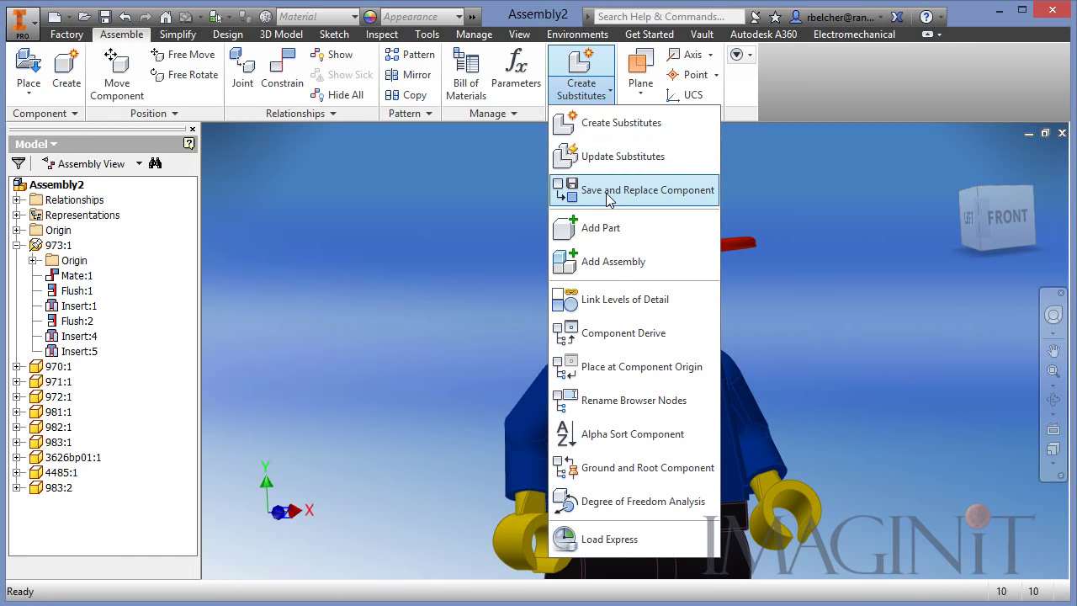
pyautogui.click(608, 192)
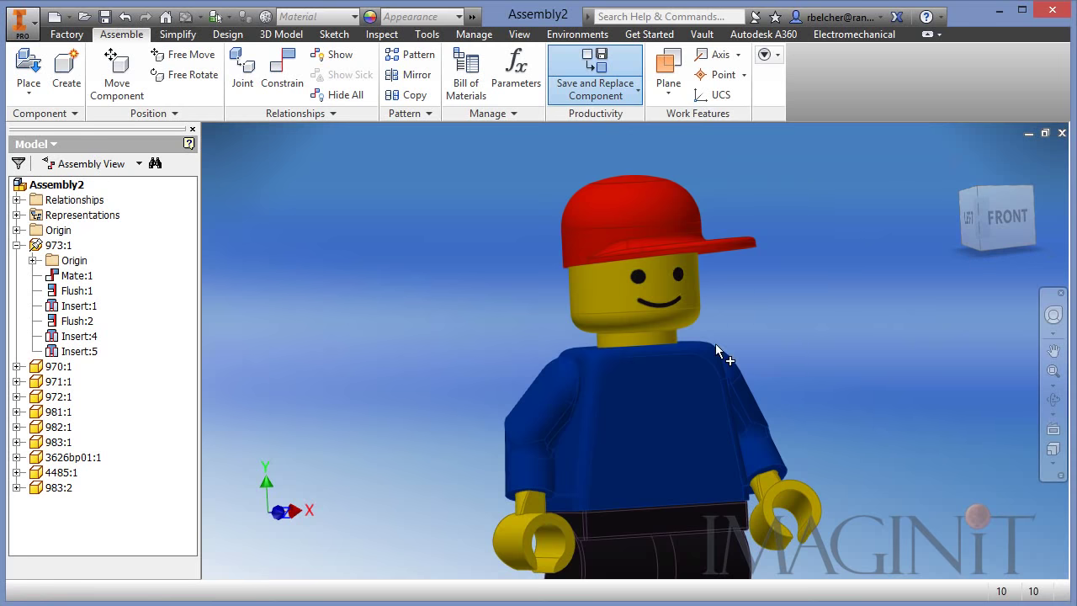
pyautogui.click(700, 365)
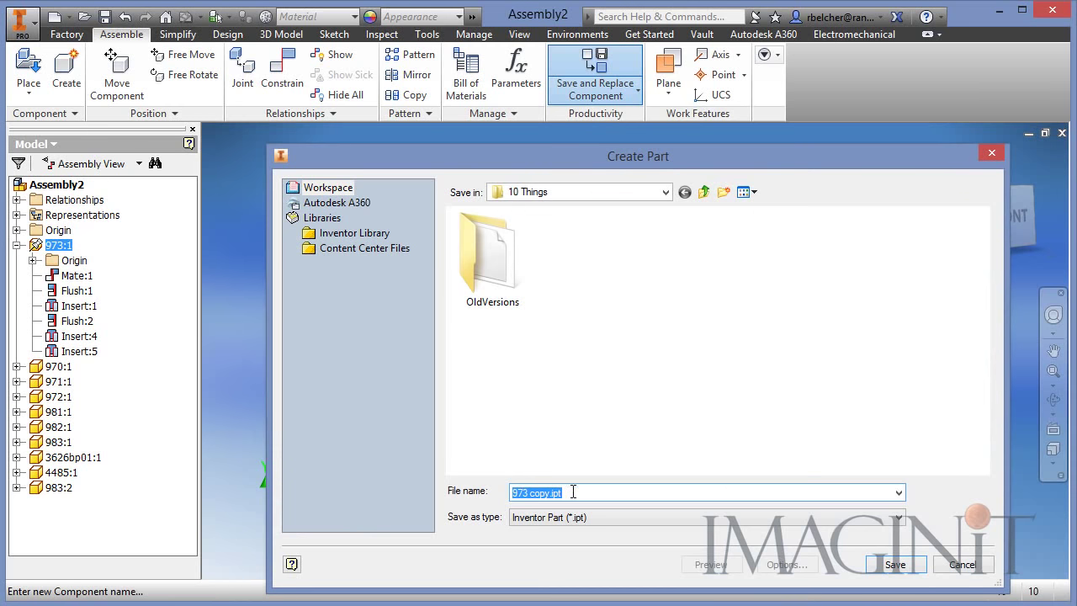
pyautogui.moveTo(573, 492); pyautogui.dragTo(540, 497)
pyautogui.press('BackSpace')
pyautogui.write('with Decal')
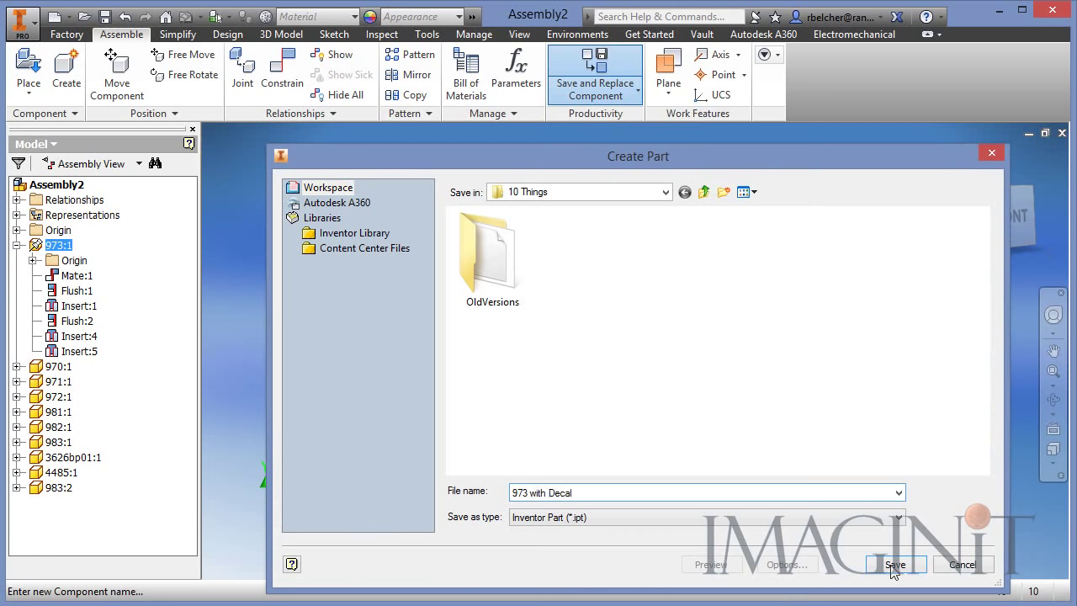
pyautogui.click(895, 565)
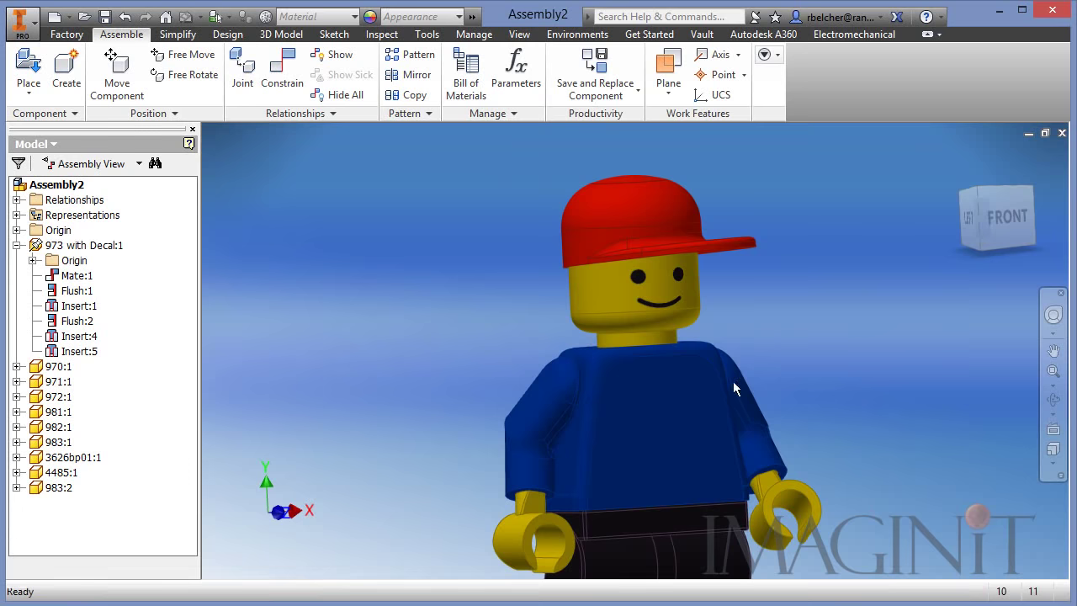
pyautogui.click(645, 385)
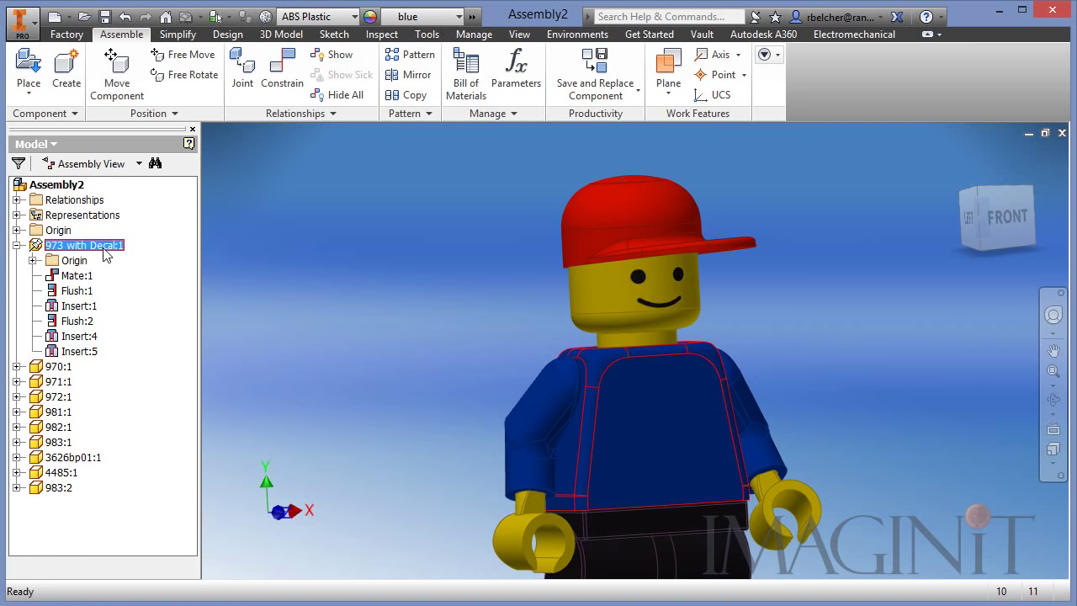
pyautogui.click(16, 245)
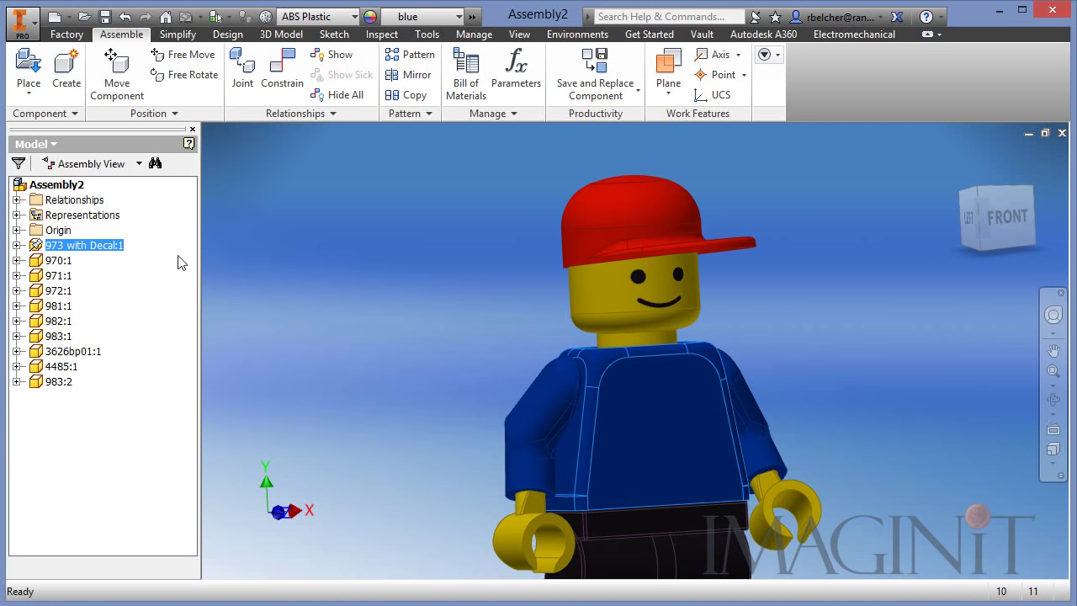
# - Edit the torso part in place and open Decal1's Sketch5 for editing
pyautogui.click(364, 347)
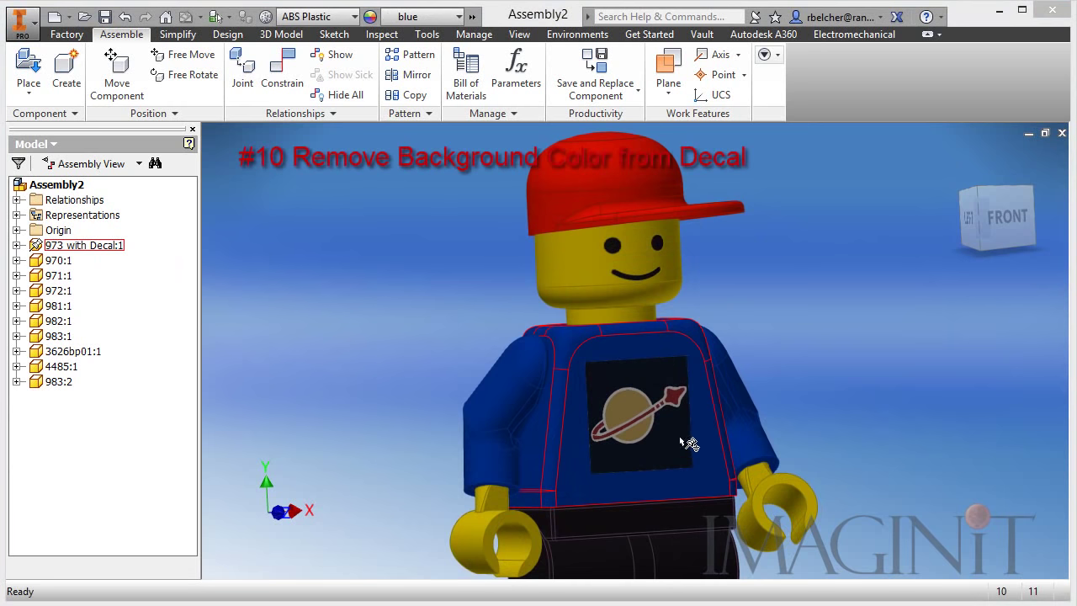
pyautogui.click(657, 346)
pyautogui.doubleClick(656, 345)
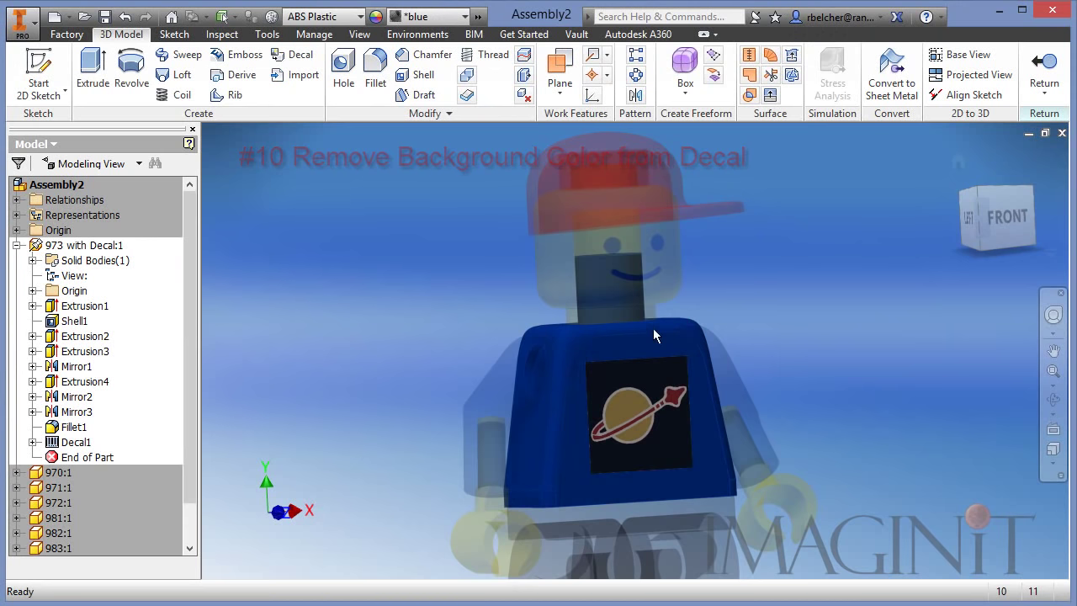
pyautogui.click(33, 441)
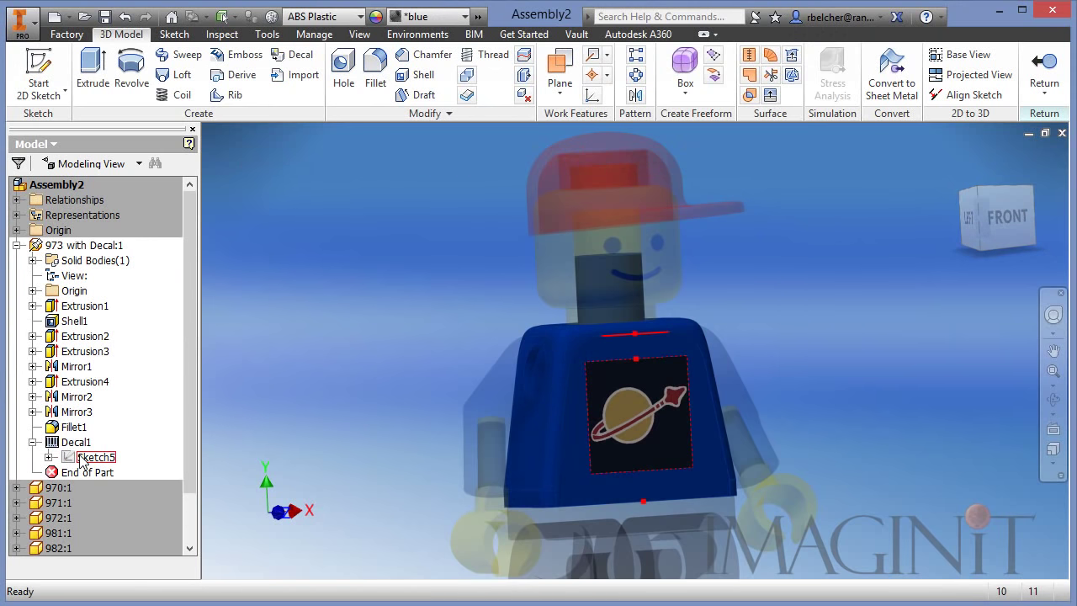
pyautogui.rightClick(74, 461)
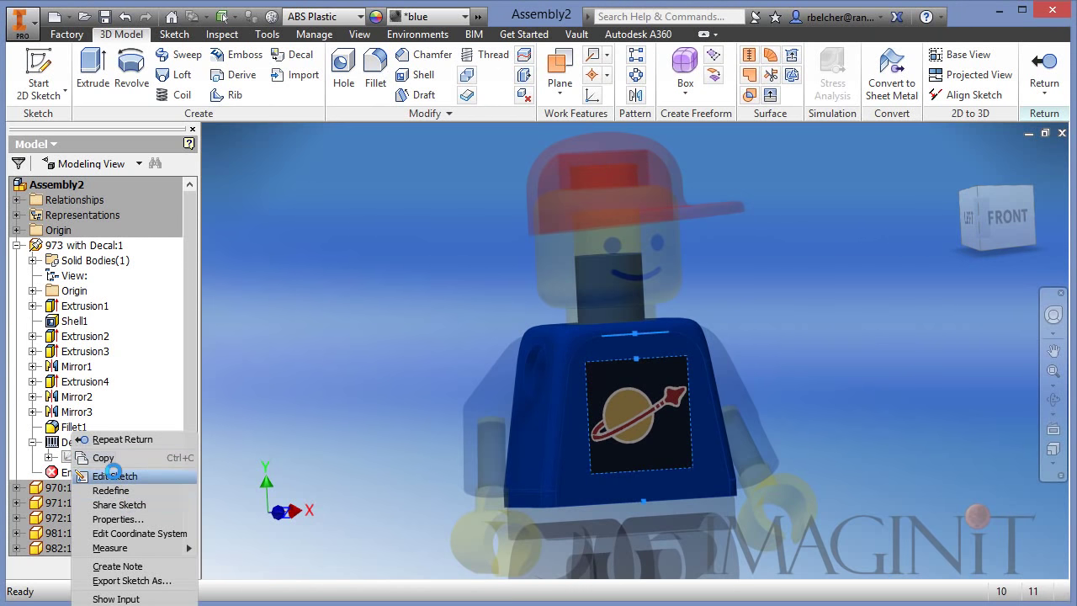
pyautogui.click(93, 474)
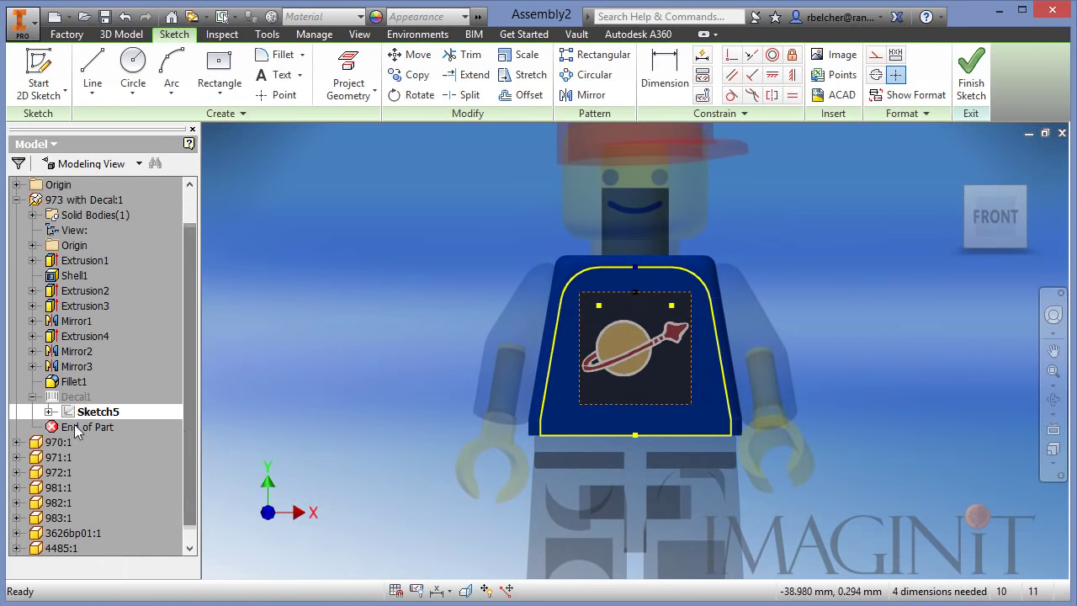
# - Enable Use Mask on Image1 to drop its black background, finish the sketch, and return
pyautogui.click(49, 412)
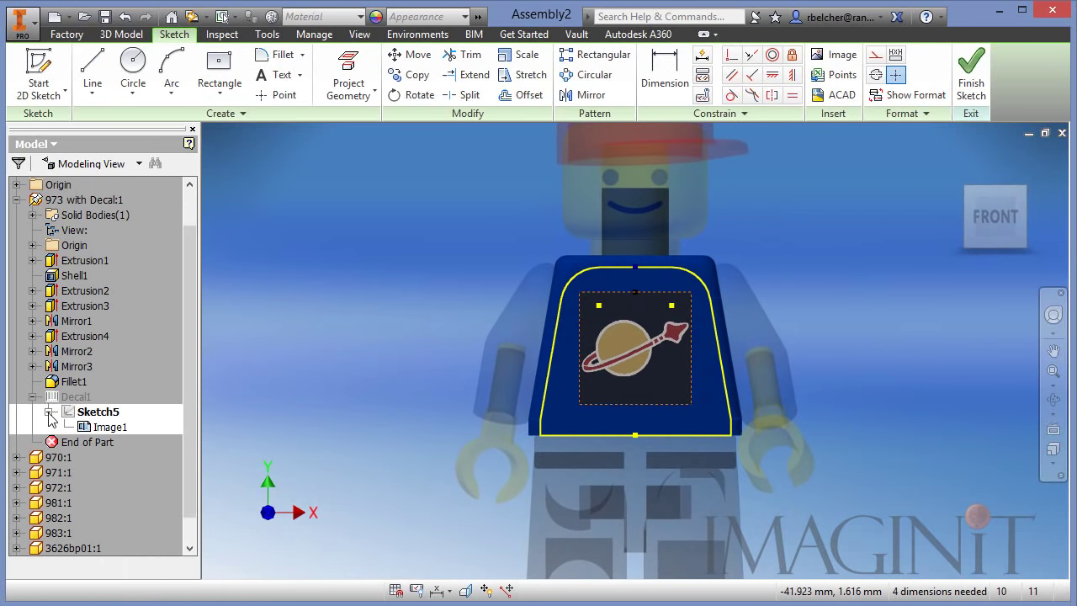
pyautogui.rightClick(110, 429)
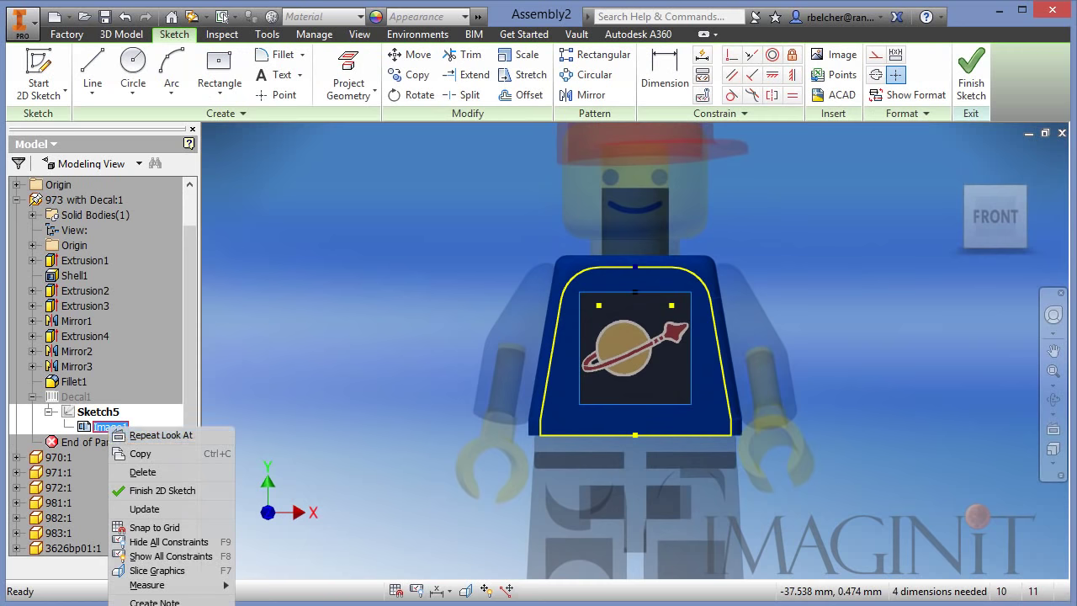
pyautogui.click(156, 603)
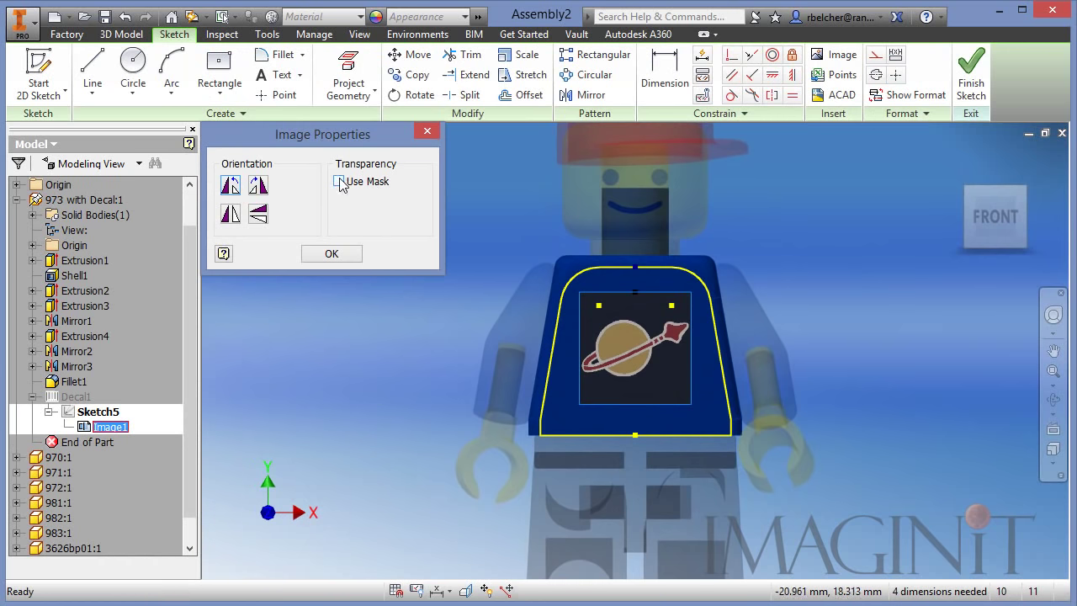
pyautogui.click(347, 255)
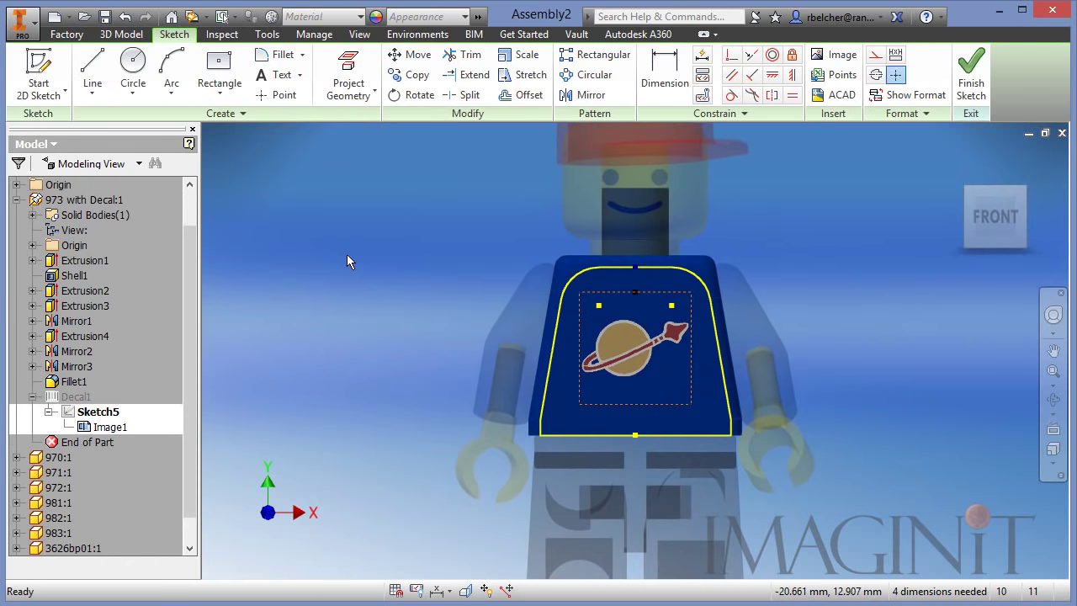
pyautogui.click(972, 81)
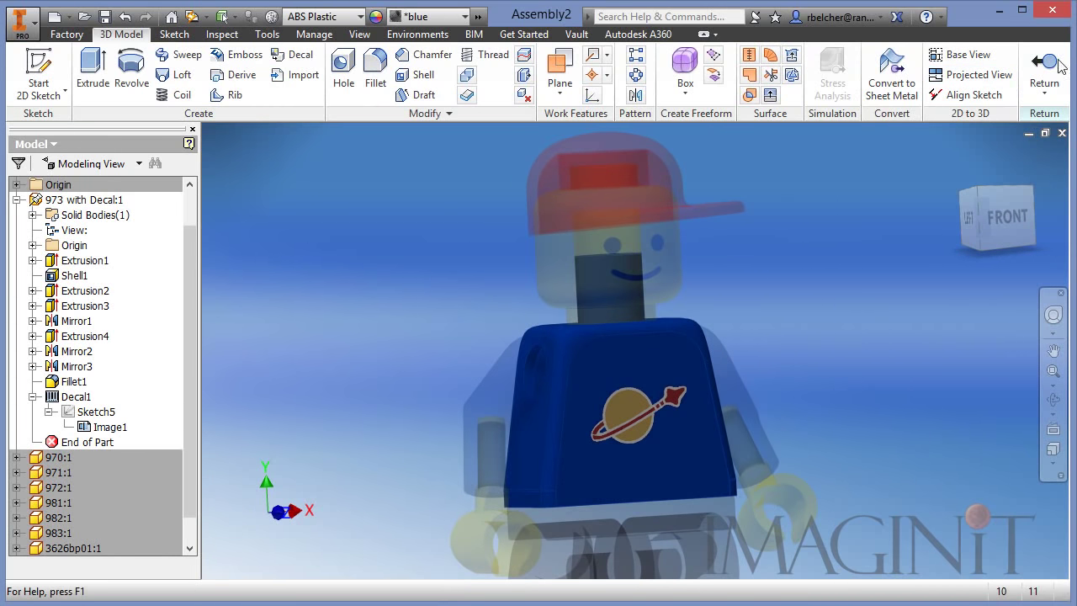
pyautogui.click(1058, 67)
# - Pan the minifigure view and switch the camera projection to Perspective
pyautogui.moveTo(817, 295); pyautogui.dragTo(836, 318, button='middle')
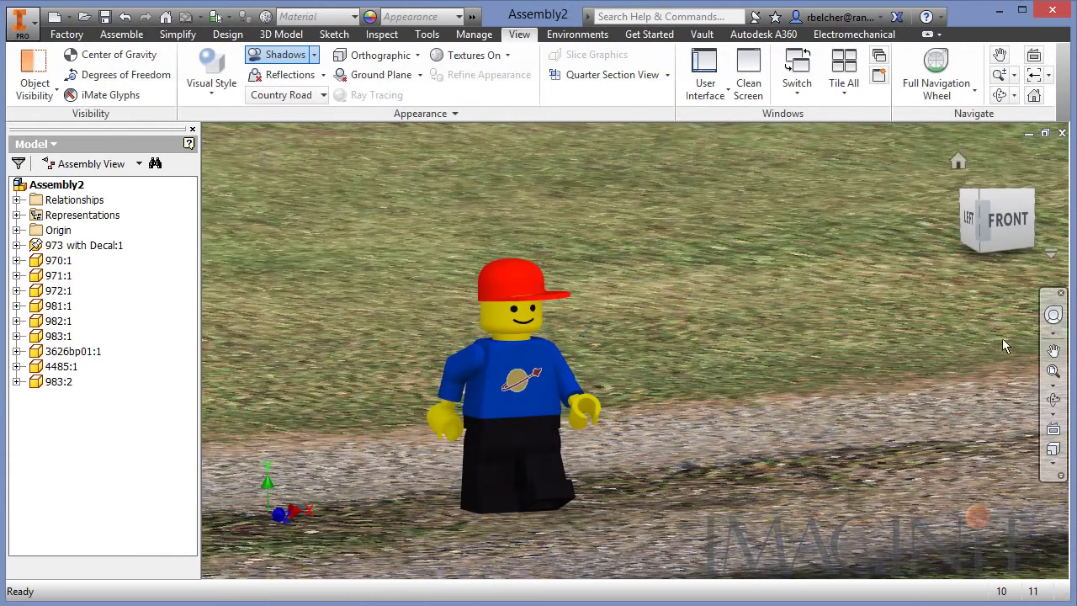
pyautogui.click(1057, 469)
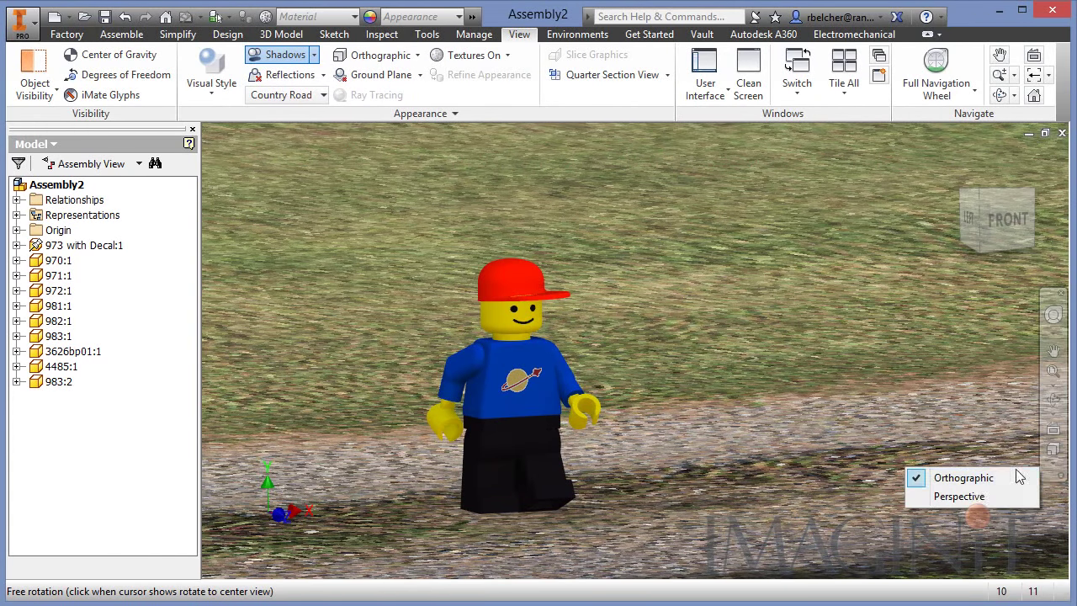
pyautogui.click(979, 499)
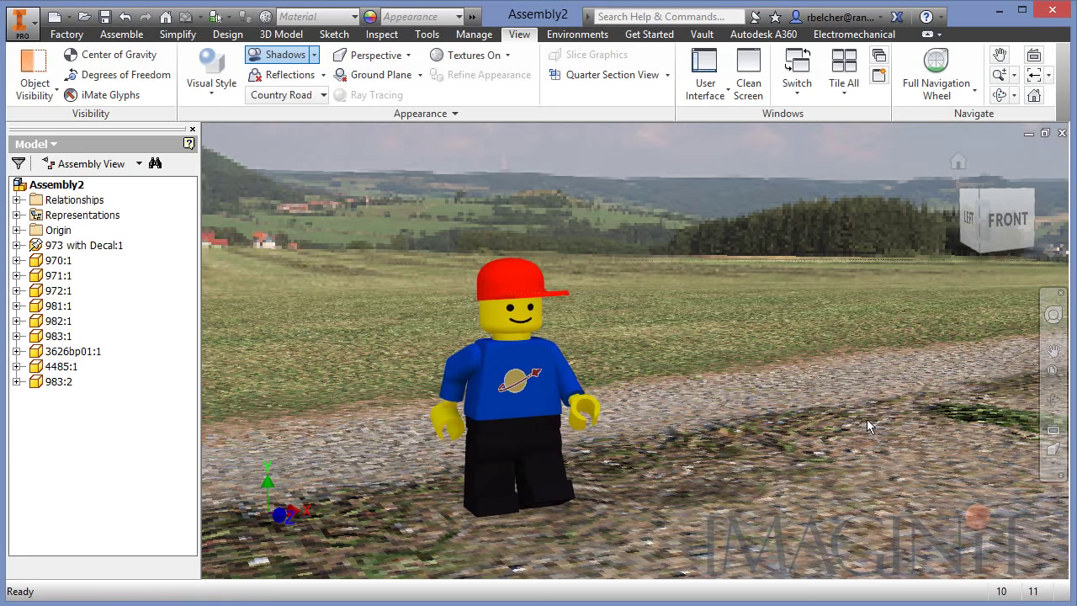
pyautogui.click(1054, 387)
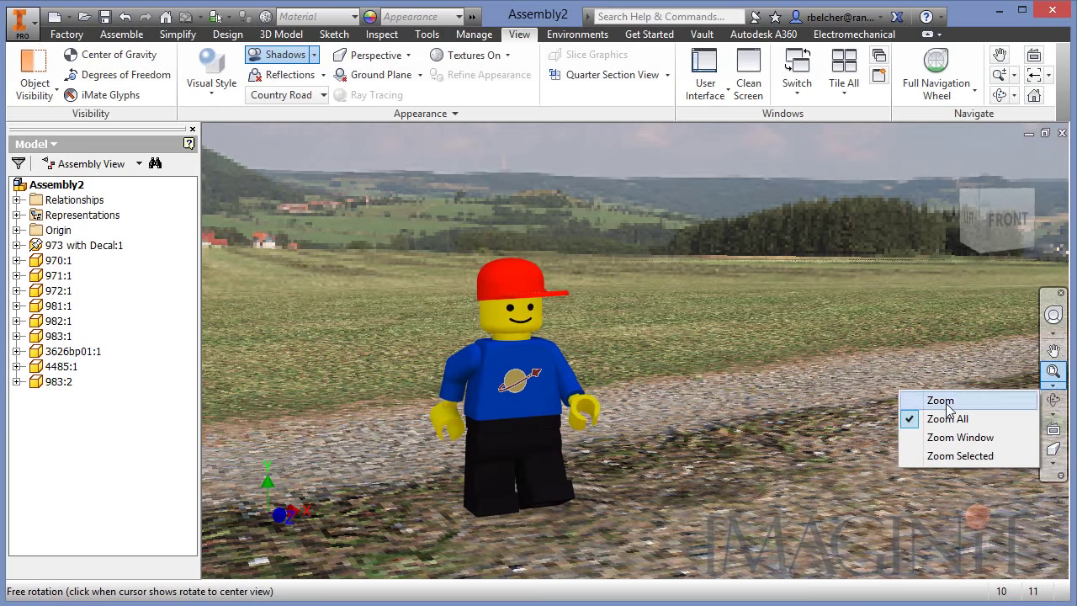
# - Zoom out on the minifigure to show more sky above the countryside scene
pyautogui.click(952, 406)
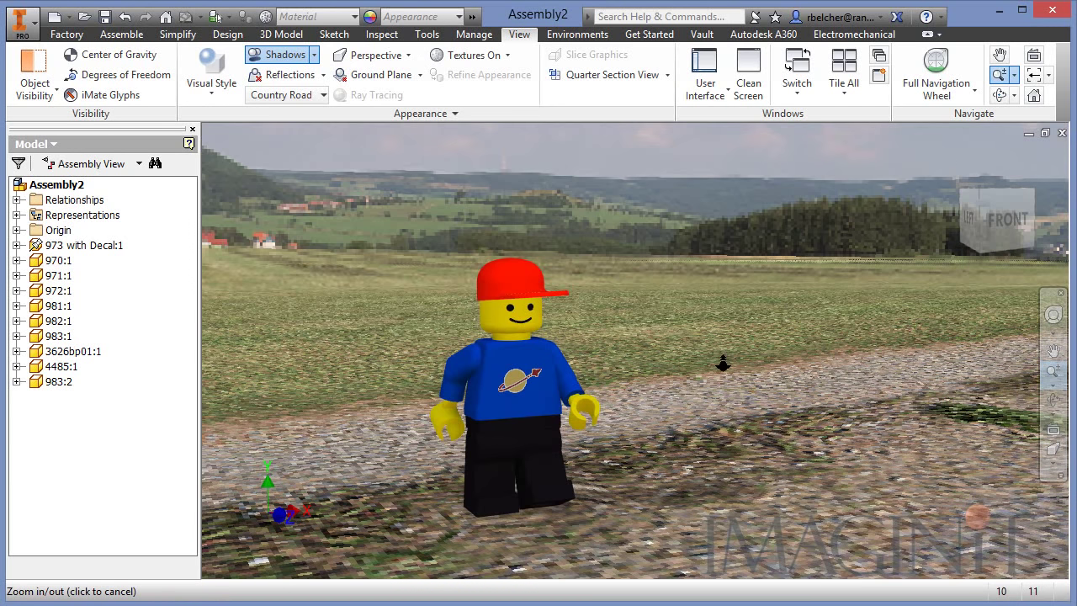
pyautogui.moveTo(707, 362)
pyautogui.mouseDown()
pyautogui.moveTo(727, 409)
pyautogui.moveTo(716, 341)
pyautogui.moveTo(723, 384)
pyautogui.moveTo(716, 371)
pyautogui.mouseUp()
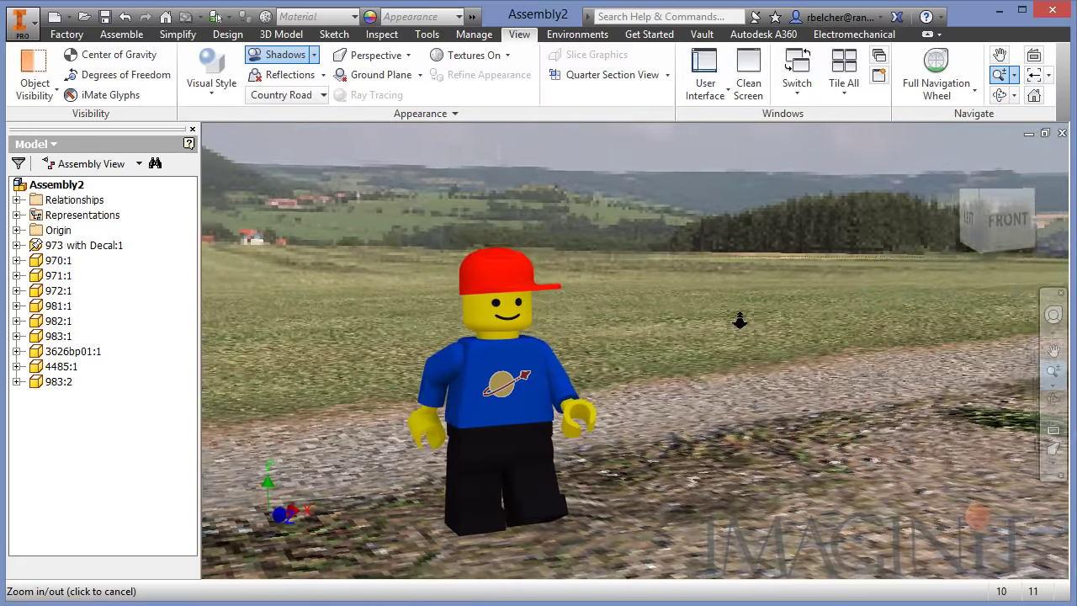
pyautogui.moveTo(739, 320); pyautogui.dragTo(739, 300)
pyautogui.press('Escape')
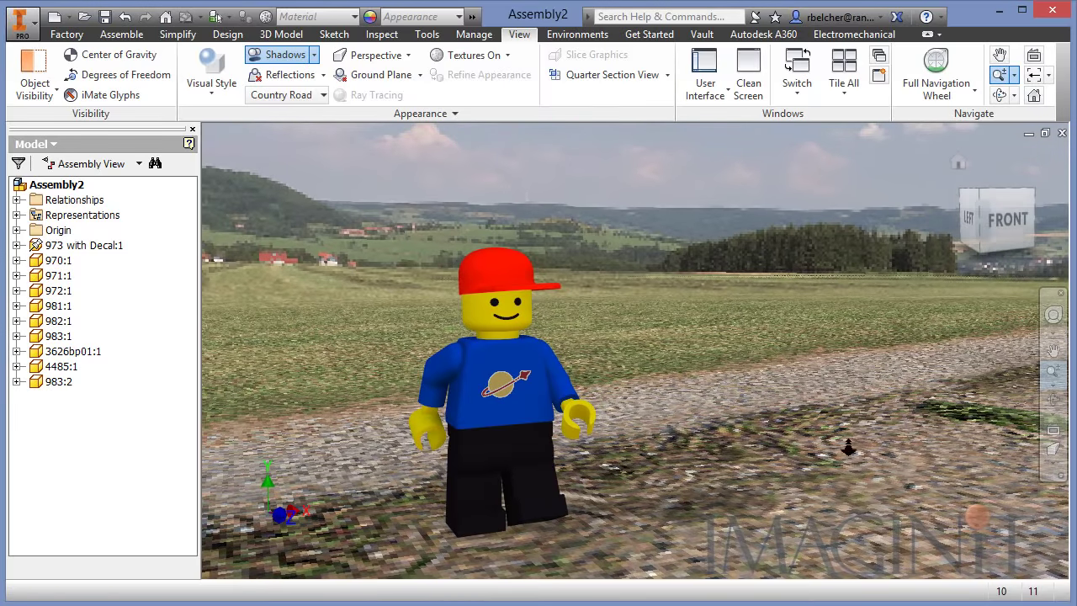
pyautogui.press('F3')
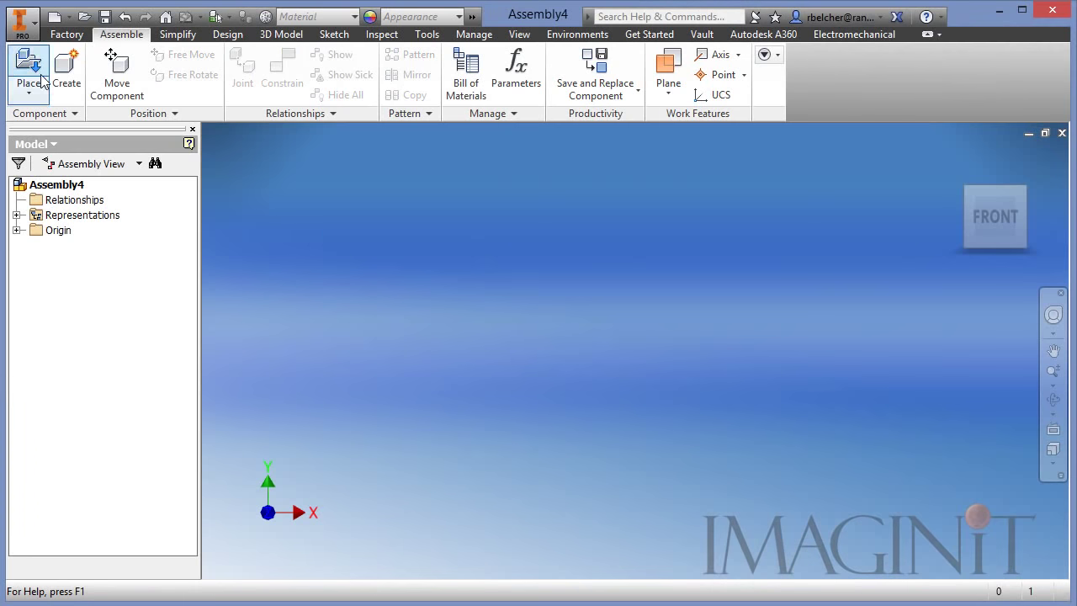
# - Place Studio.iam from the Walls Windows Doors library, grounded at the origin
pyautogui.click(42, 82)
pyautogui.click(355, 233)
pyautogui.scroll(-7, 660, 354)
pyautogui.doubleClick(645, 411)
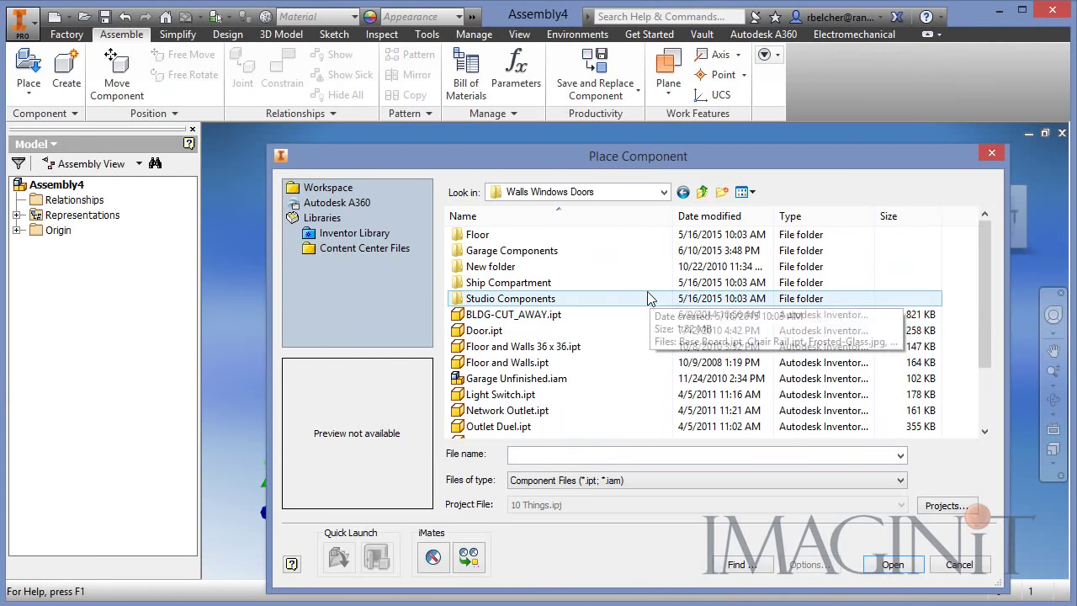
pyautogui.scroll(-2, 648, 298)
pyautogui.doubleClick(679, 400)
pyautogui.rightClick(346, 315)
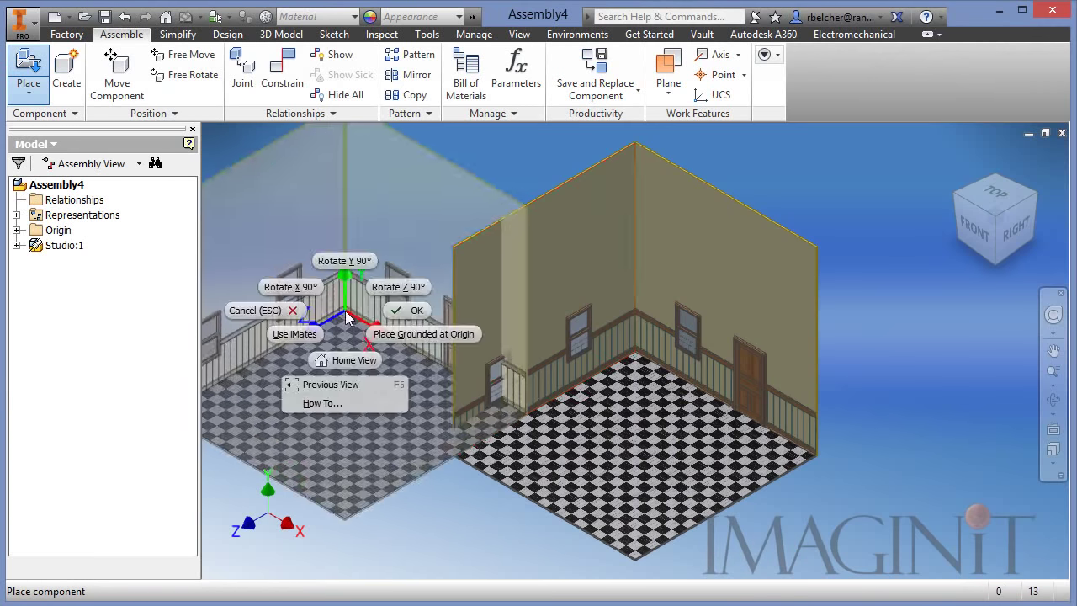
pyautogui.click(423, 334)
# - Place a Student Desk - Workstation from the Office Equipment > Classroom library
pyautogui.scroll(-3, 598, 373)
pyautogui.click(354, 233)
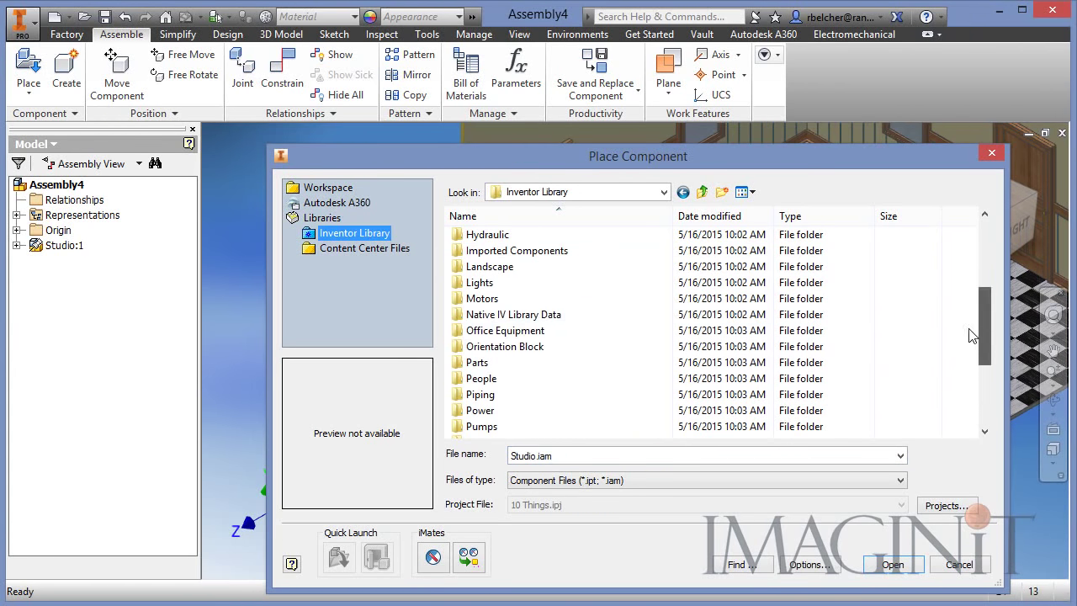
pyautogui.doubleClick(505, 330)
pyautogui.doubleClick(493, 314)
pyautogui.click(539, 313)
pyautogui.click(893, 564)
pyautogui.rightClick(461, 388)
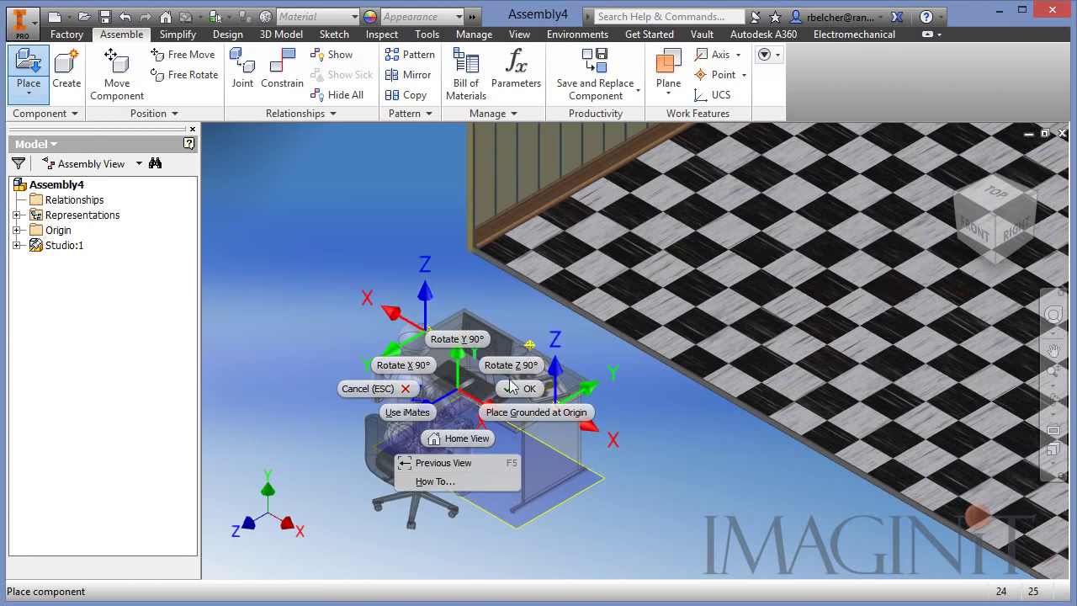
pyautogui.click(512, 387)
# - Move the desk onto the Studio room's checkered floor
pyautogui.scroll(-3, 664, 467)
pyautogui.press('F2')
pyautogui.moveTo(497, 441); pyautogui.dragTo(584, 397)
pyautogui.press('Escape')
pyautogui.moveTo(455, 353); pyautogui.dragTo(637, 385)
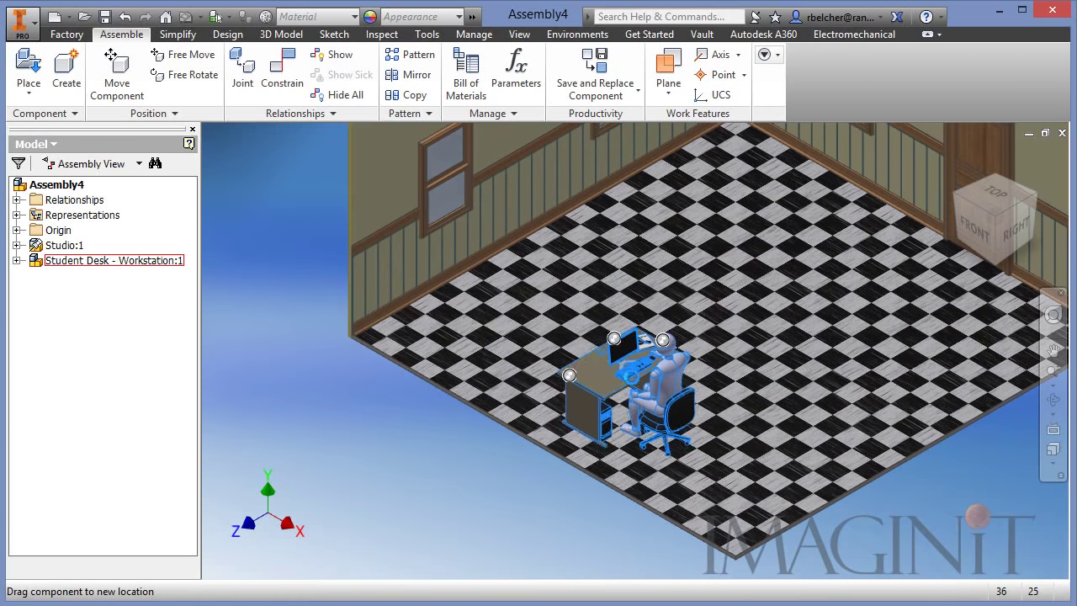
pyautogui.press('F2')
pyautogui.moveTo(589, 353); pyautogui.dragTo(628, 329)
pyautogui.press('Escape')
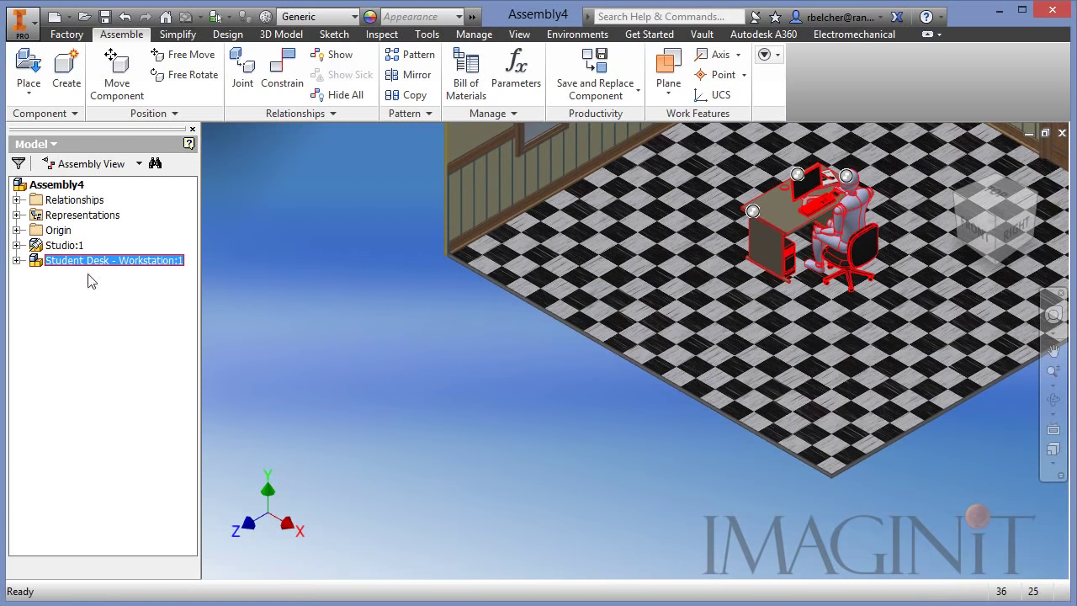
# - Add second and third desks on the floor and begin constraining them together
pyautogui.moveTo(376, 364); pyautogui.dragTo(410, 406)
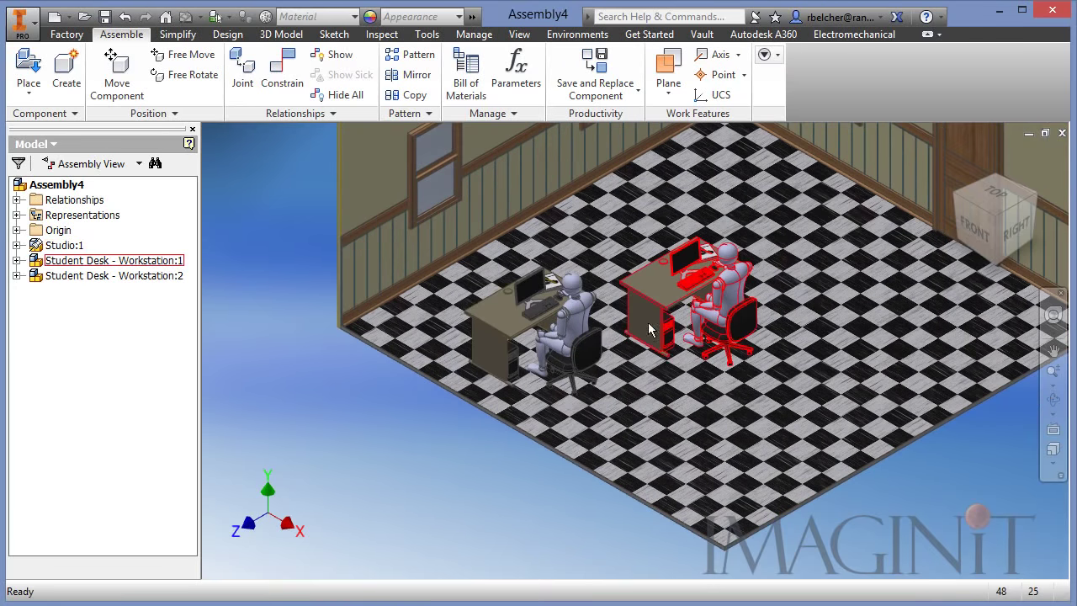
pyautogui.moveTo(648, 323); pyautogui.dragTo(442, 392)
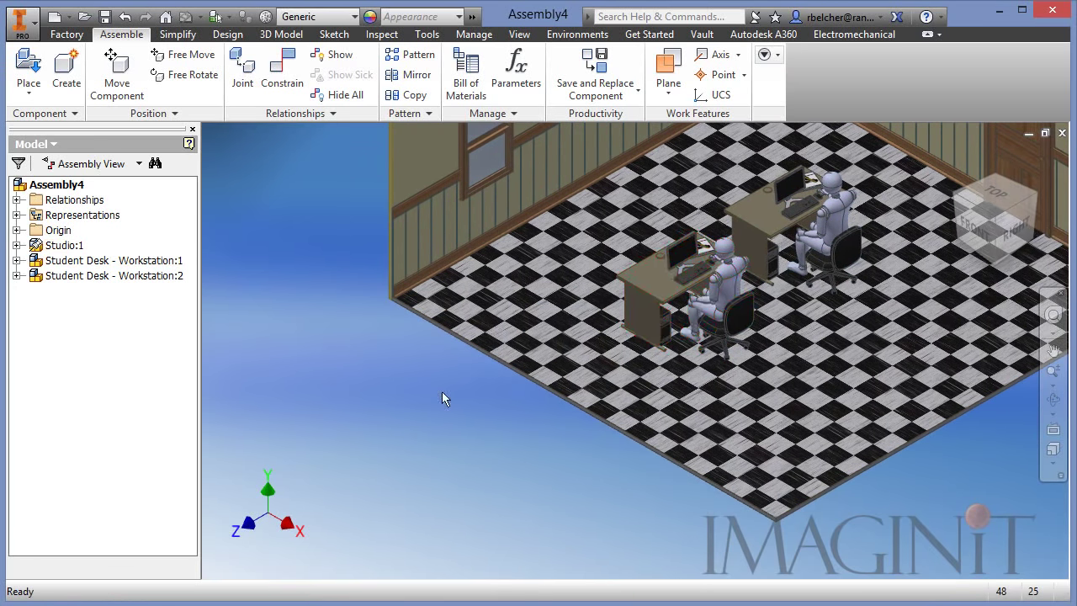
pyautogui.click(338, 429)
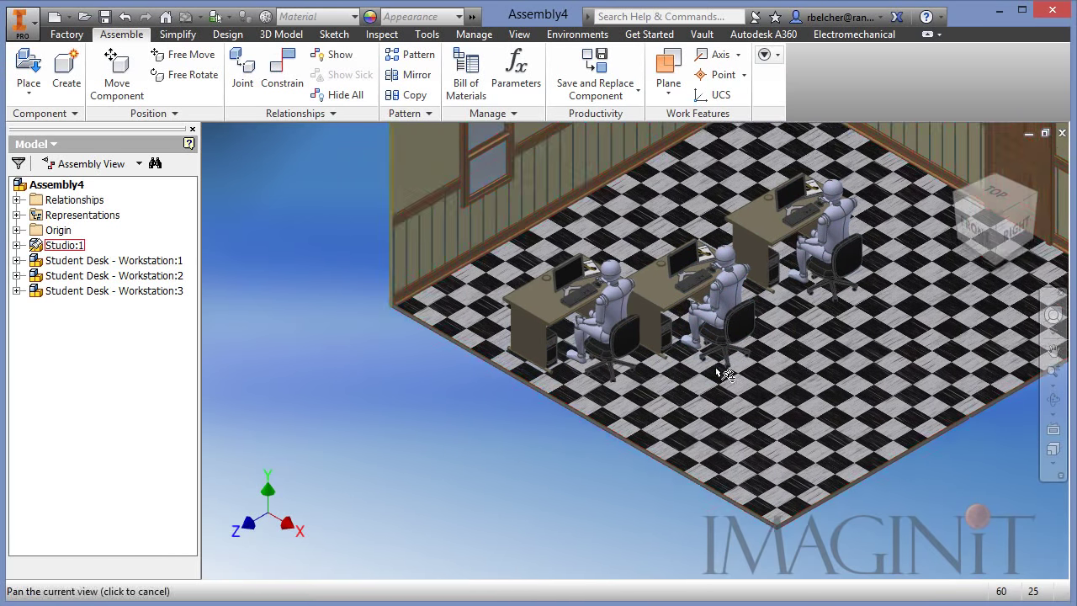
pyautogui.scroll(10, 471, 377)
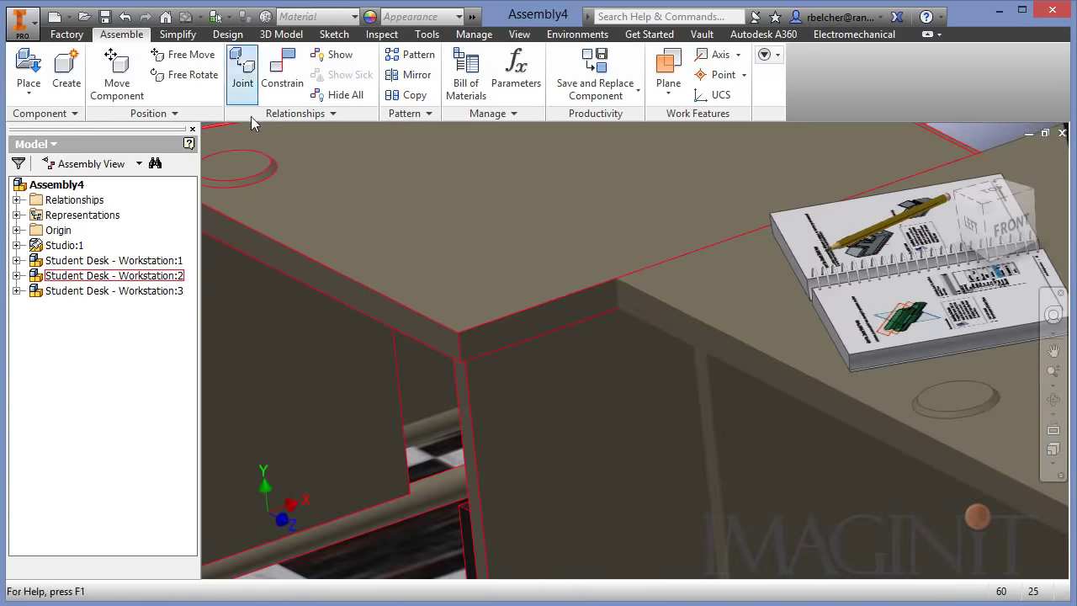
pyautogui.click(282, 80)
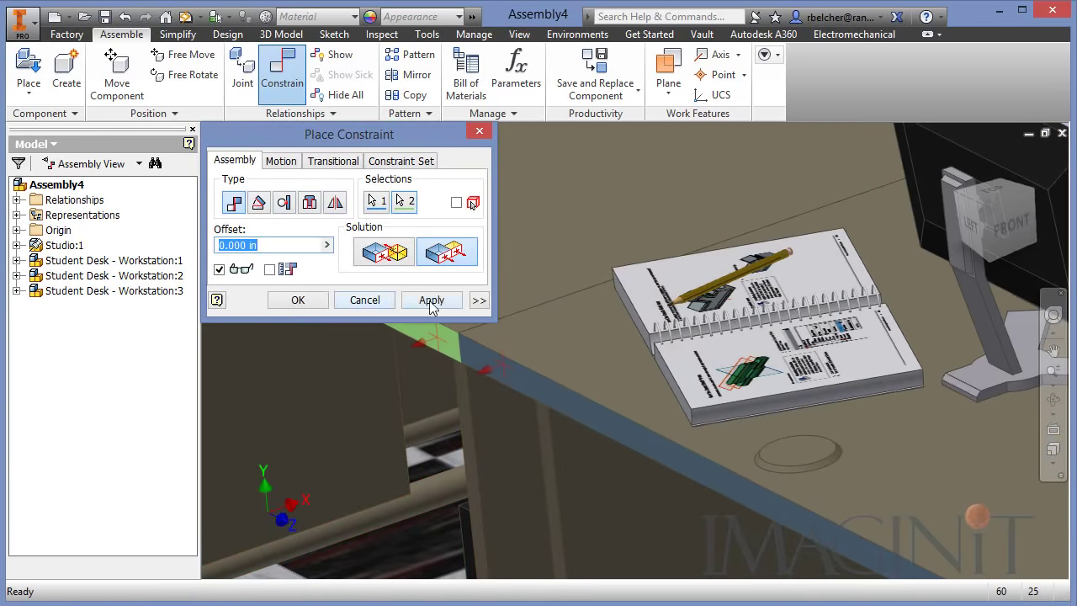
pyautogui.click(589, 303)
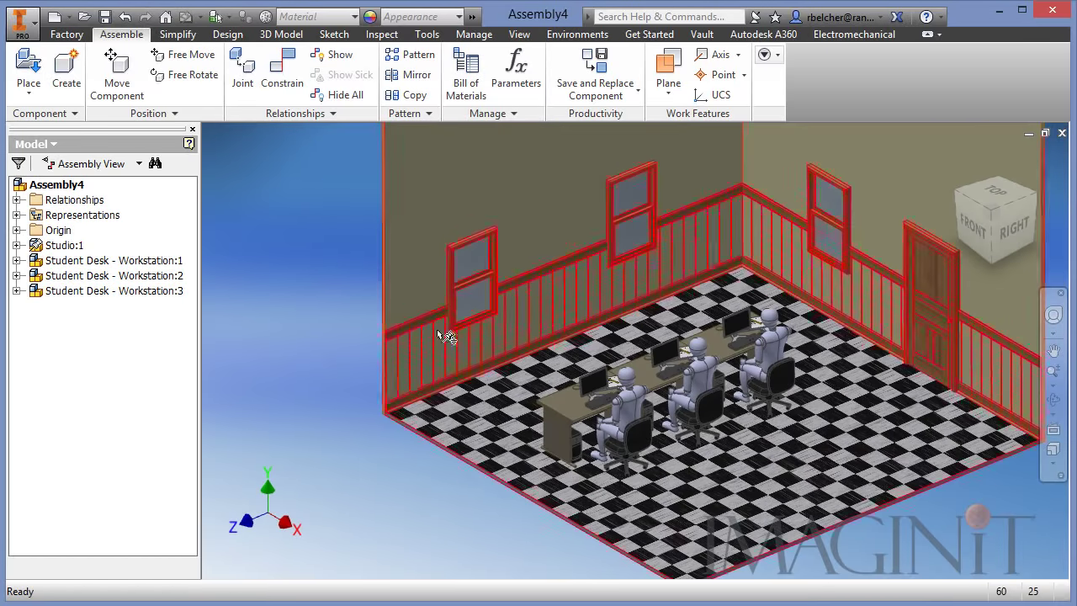
# - Place a Projector Screen Wall Mount on the classroom wall
pyautogui.click(29, 76)
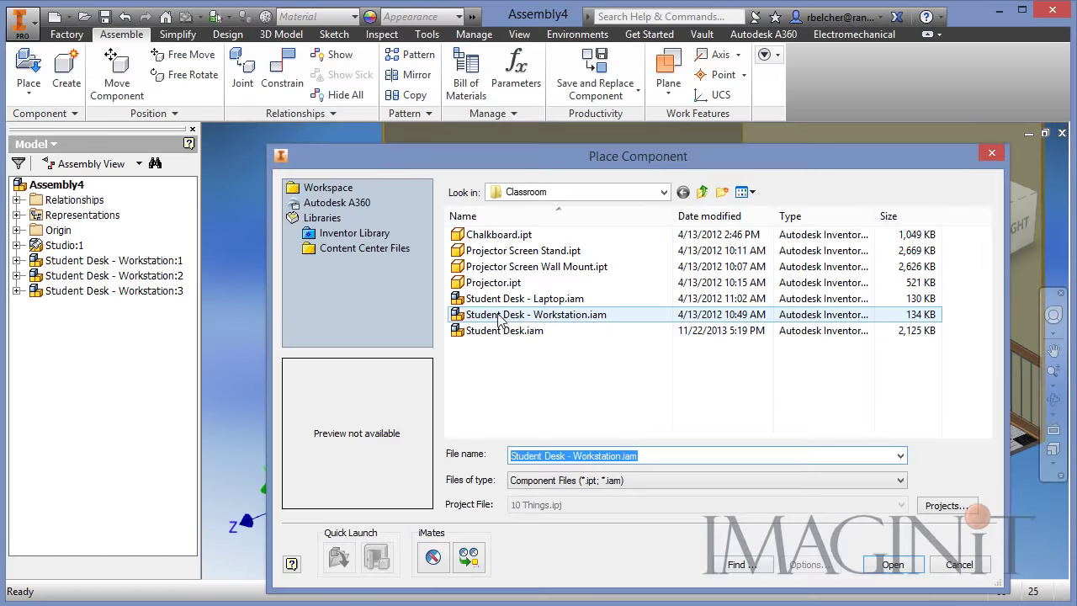
pyautogui.doubleClick(522, 266)
pyautogui.click(447, 310)
pyautogui.scroll(3, 446, 311)
pyautogui.moveTo(446, 310); pyautogui.dragTo(599, 253, button='middle')
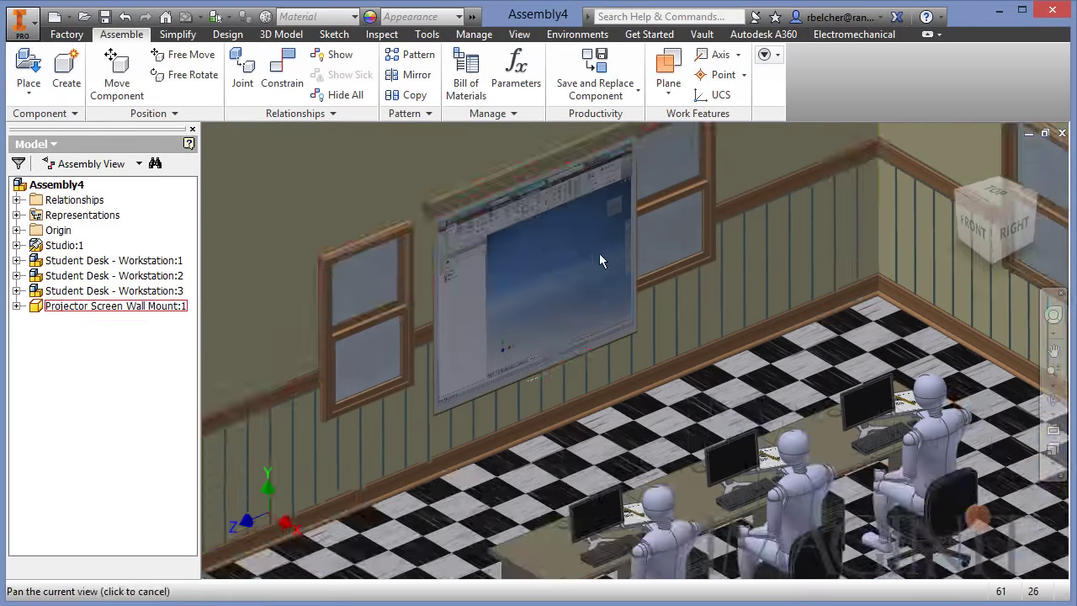
pyautogui.click(505, 292)
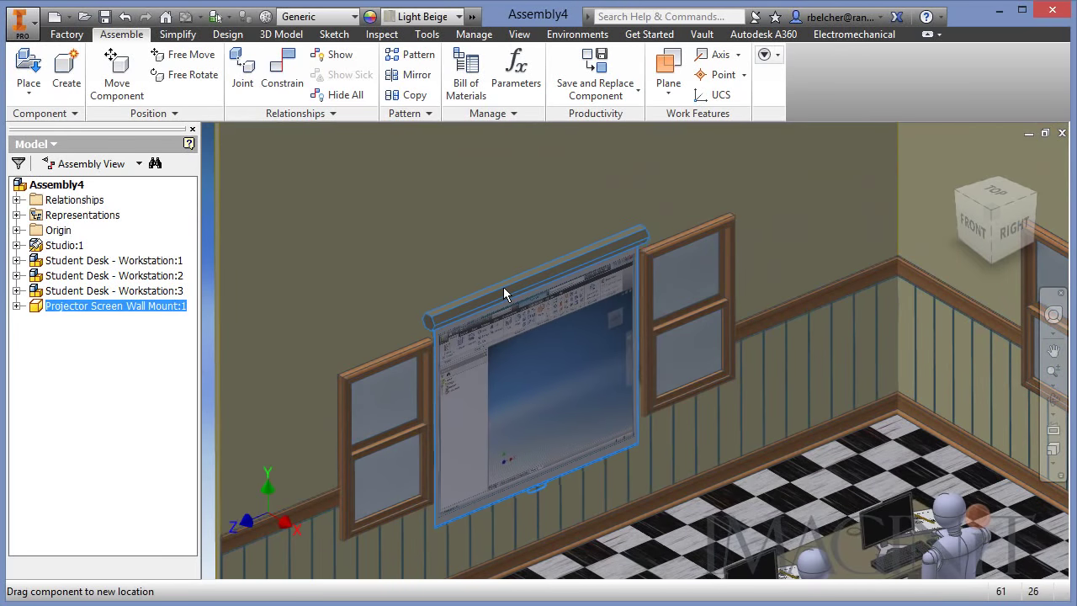
pyautogui.scroll(-5, 373, 288)
# - Place the Man Presenting Shirt Tie figure from Inventor Library > People > Photo People
pyautogui.click(28, 75)
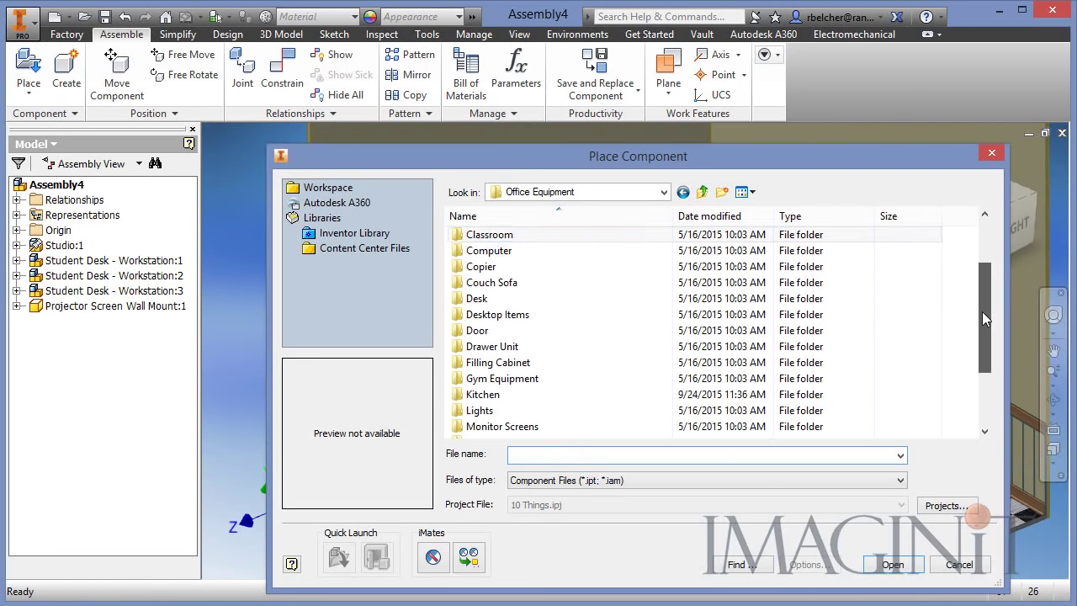
pyautogui.press('BackSpace')
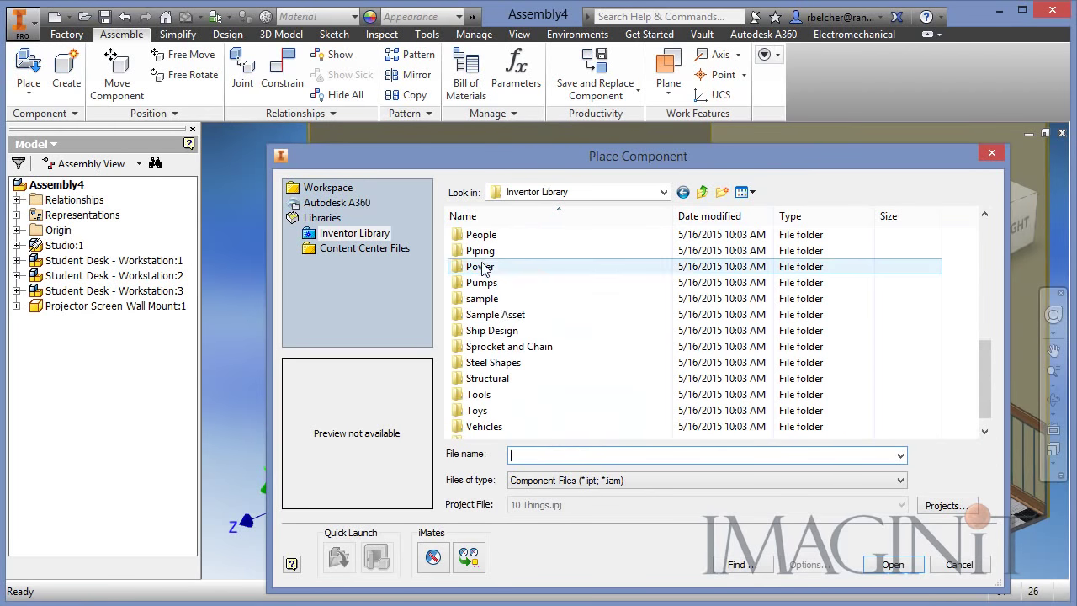
pyautogui.doubleClick(481, 235)
pyautogui.doubleClick(484, 387)
pyautogui.doubleClick(496, 281)
pyautogui.scroll(-5, 404, 374)
pyautogui.rightClick(404, 374)
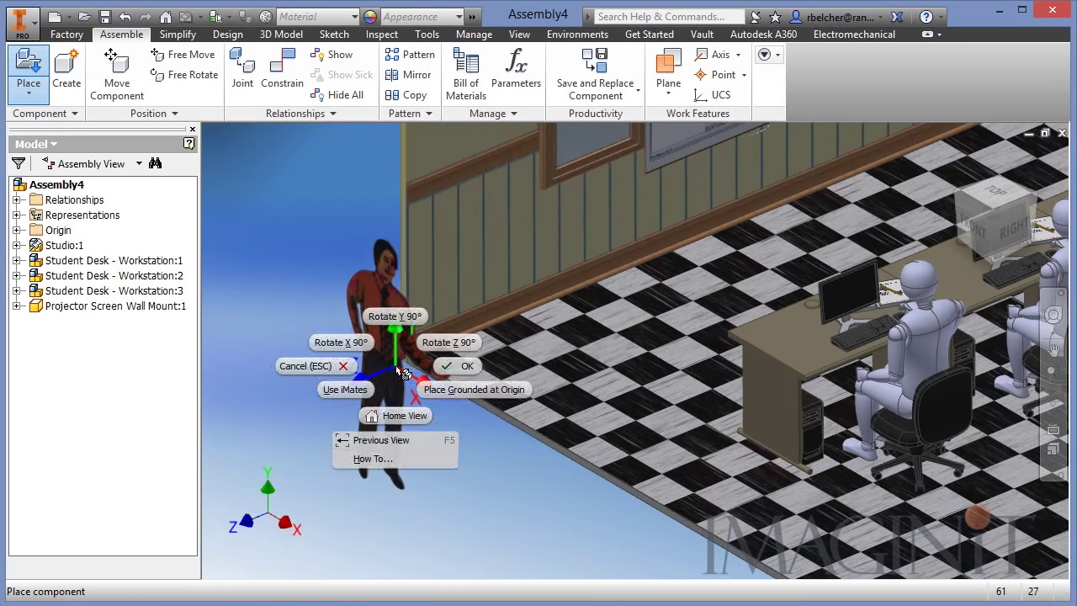
pyautogui.click(577, 312)
pyautogui.scroll(5, 472, 292)
pyautogui.click(472, 292)
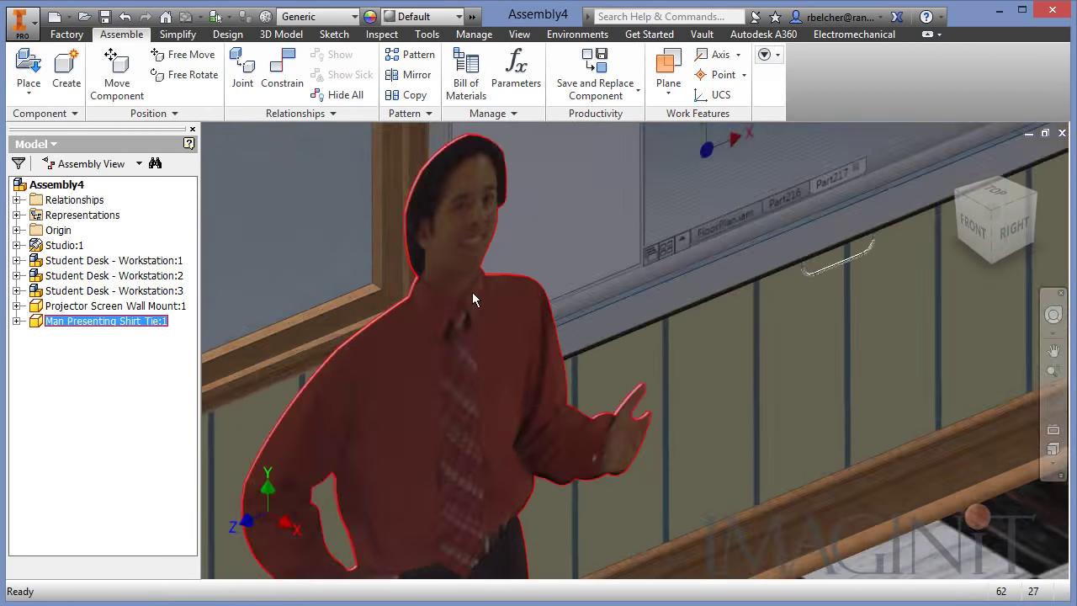
pyautogui.scroll(-8, 577, 390)
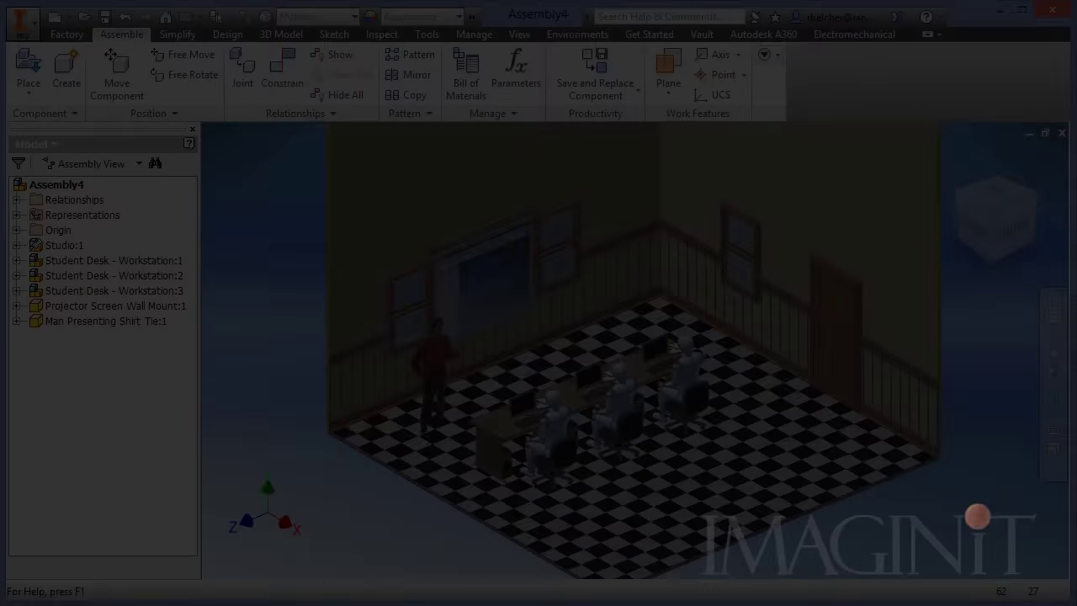